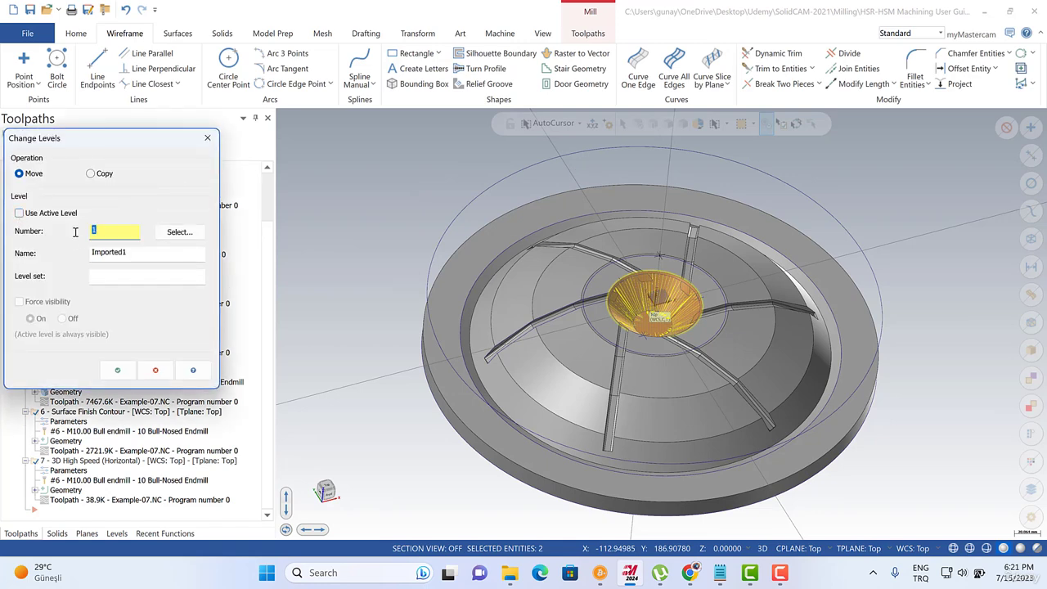
- Move the two selected central surfaces to level 12, and hide level 12 while keeping level 10 hidden
key(Return)
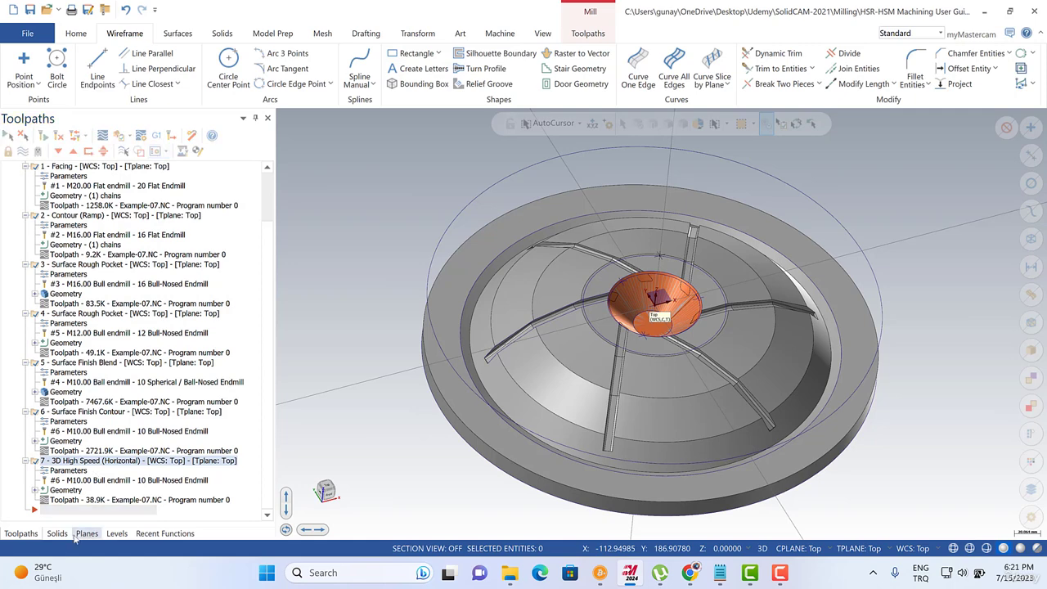
click(116, 533)
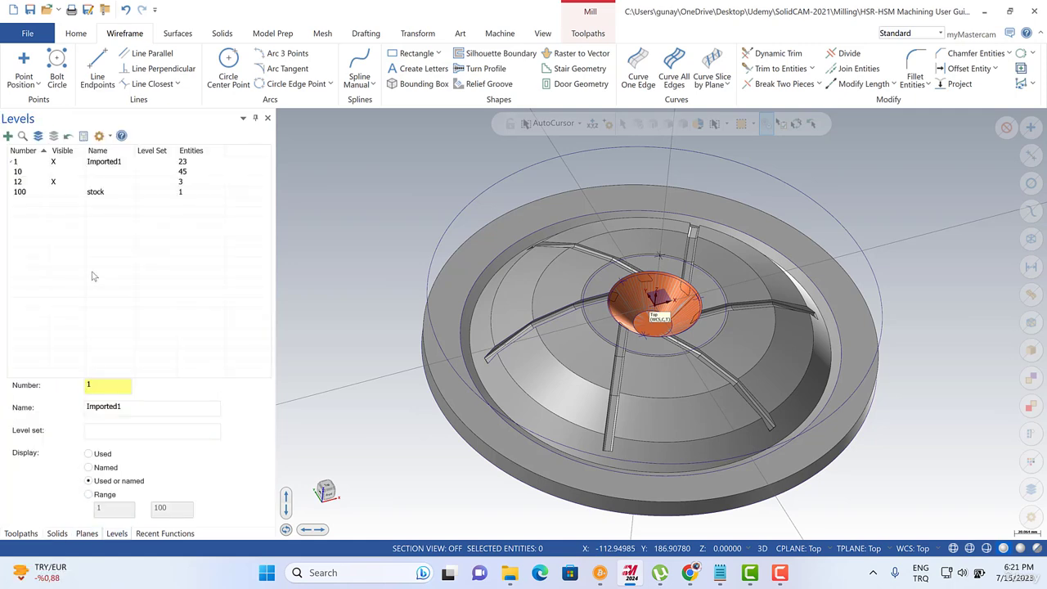
click(53, 182)
click(53, 182)
click(53, 172)
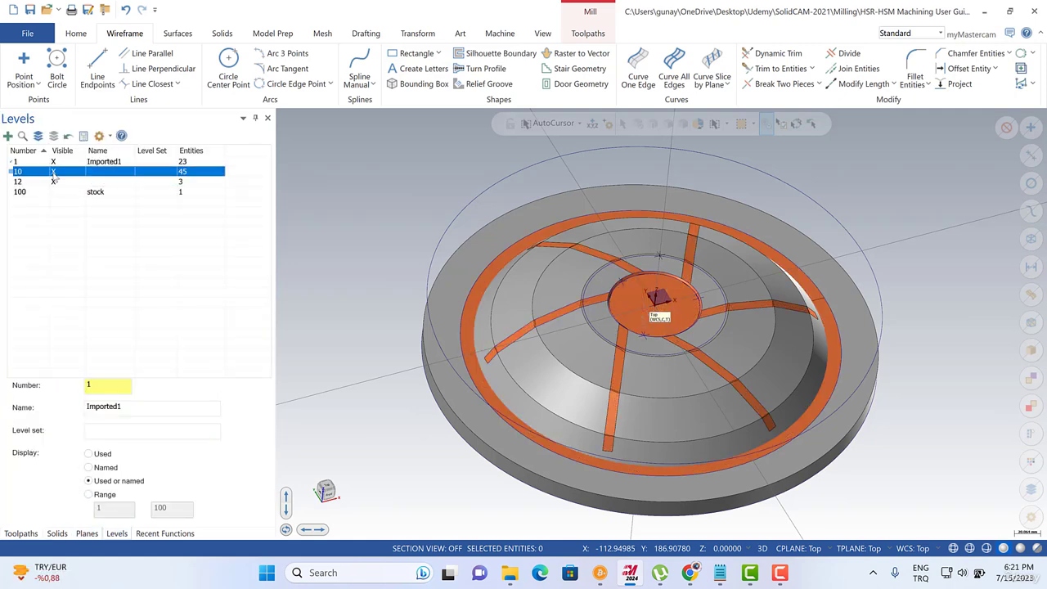
click(54, 171)
click(53, 173)
click(53, 174)
click(53, 183)
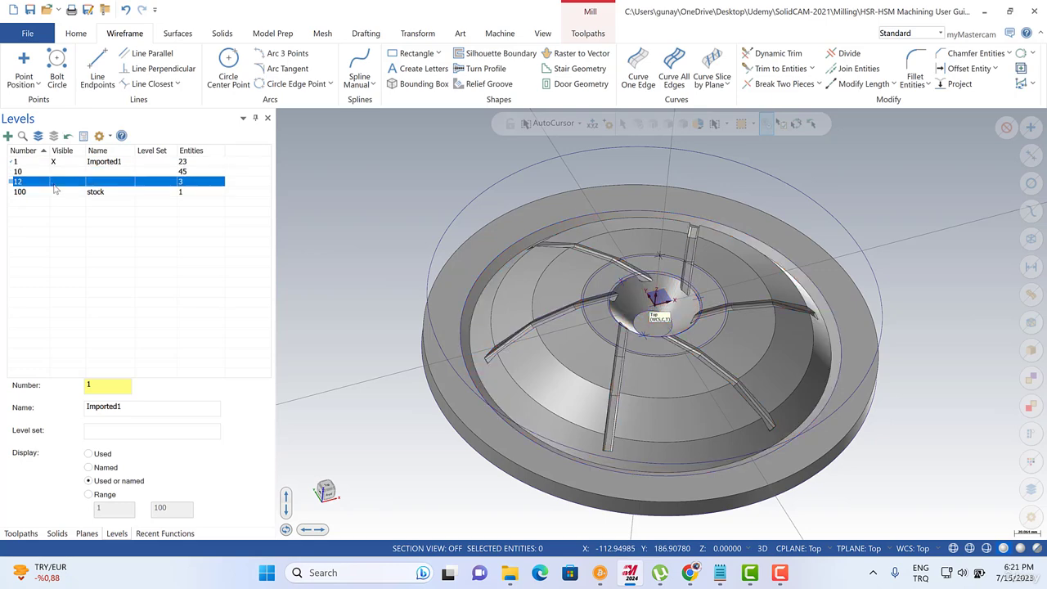
click(20, 533)
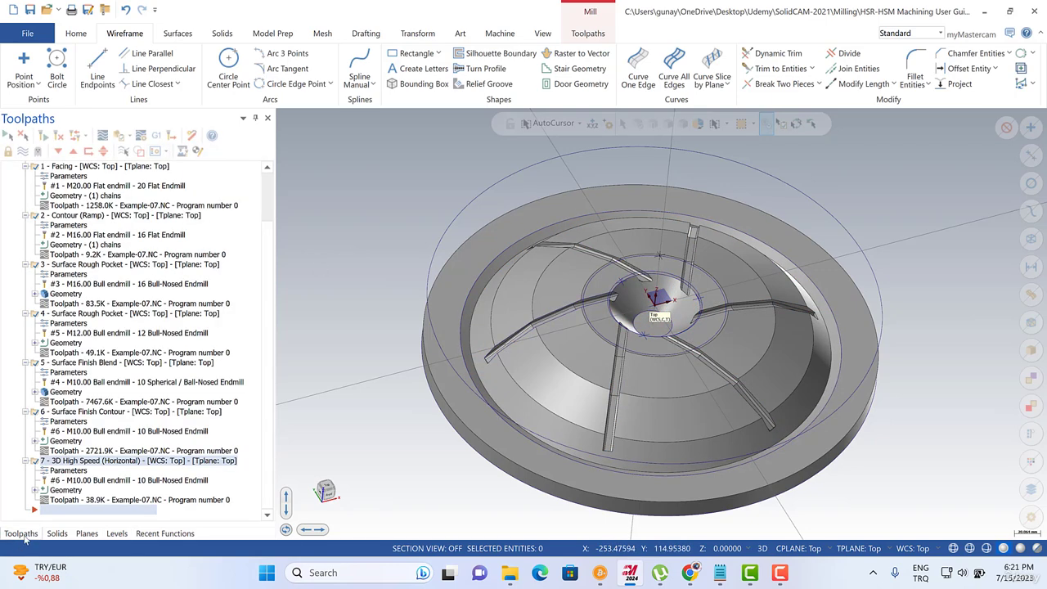
- Examine the left radial groove's profile and its outer and inner ends, including from the top view
scroll(519, 329, up, 3)
scroll(511, 278, up, 3)
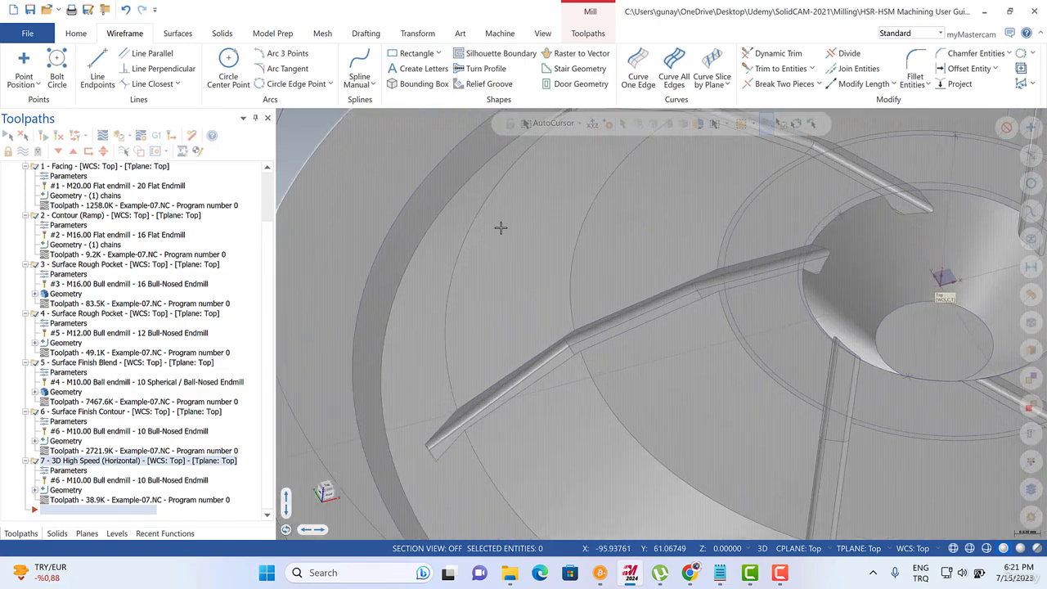
scroll(438, 459, up, 5)
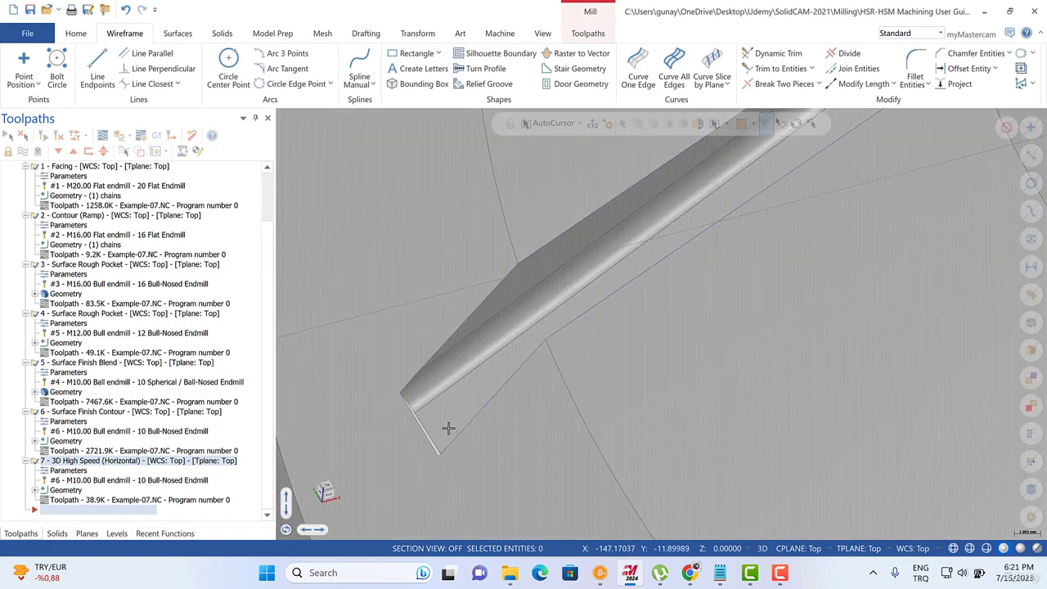
middle_drag(448, 428, 398, 464)
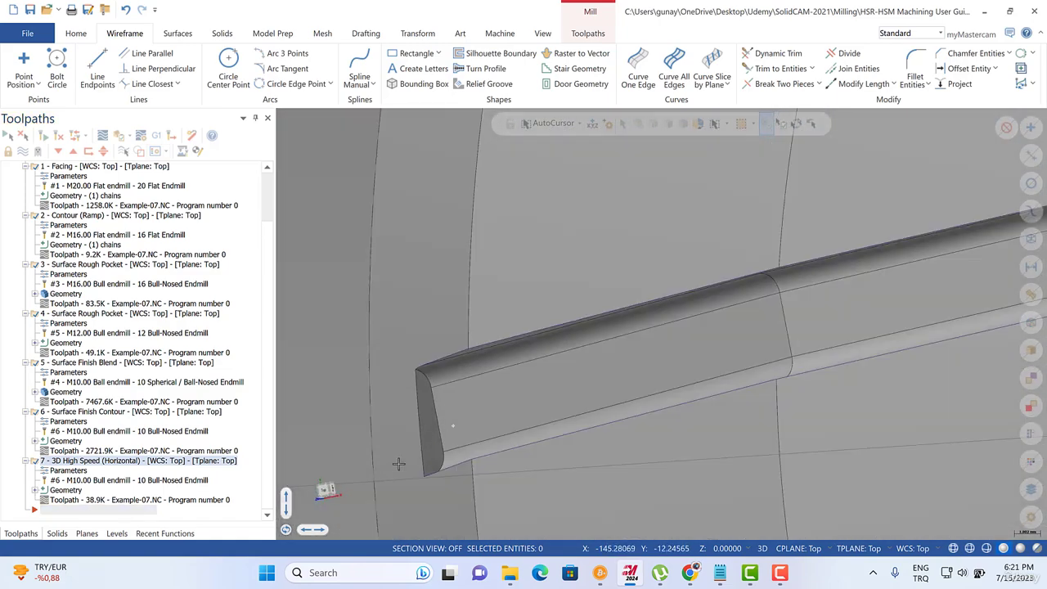
scroll(434, 447, down, 8)
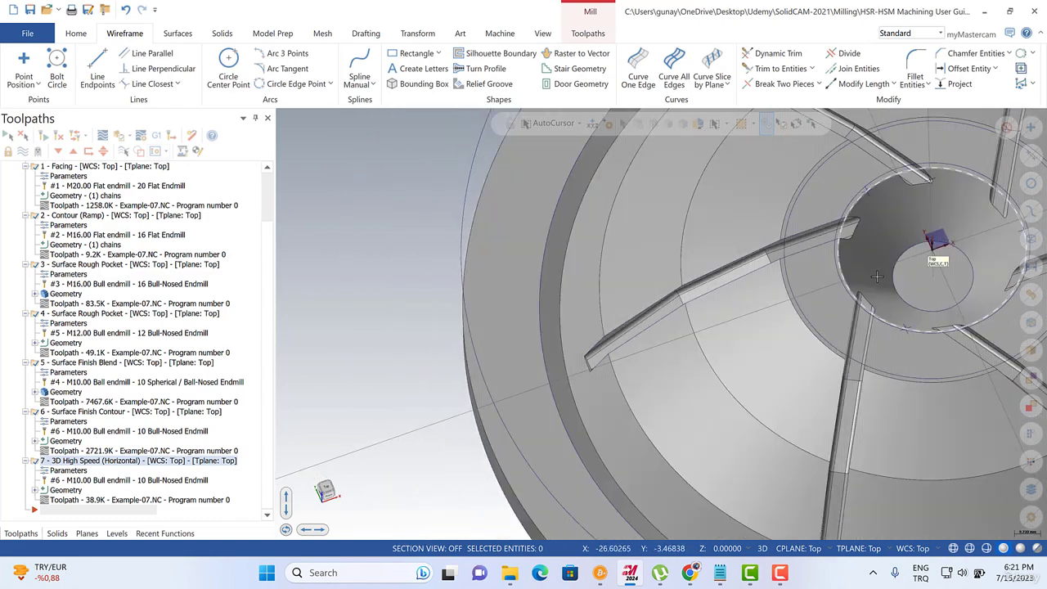
scroll(877, 276, up, 6)
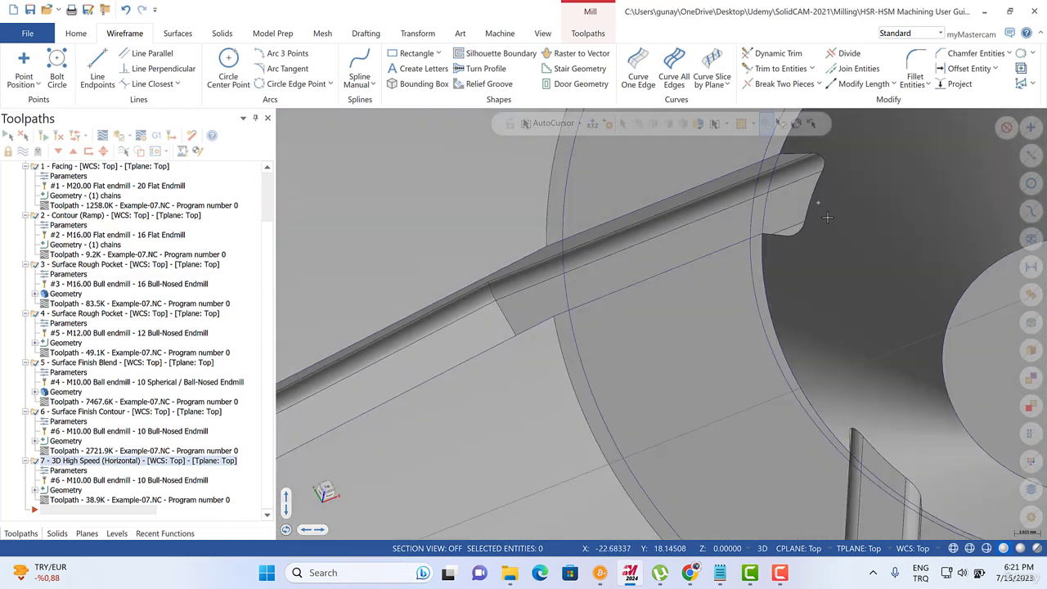
scroll(827, 217, down, 6)
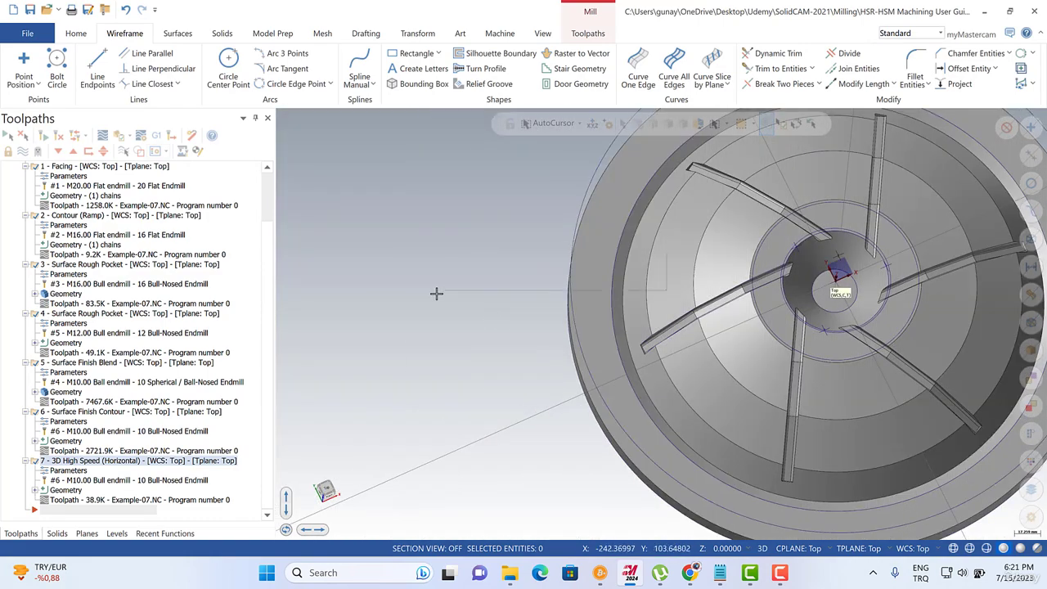
right_click(436, 293)
click(467, 367)
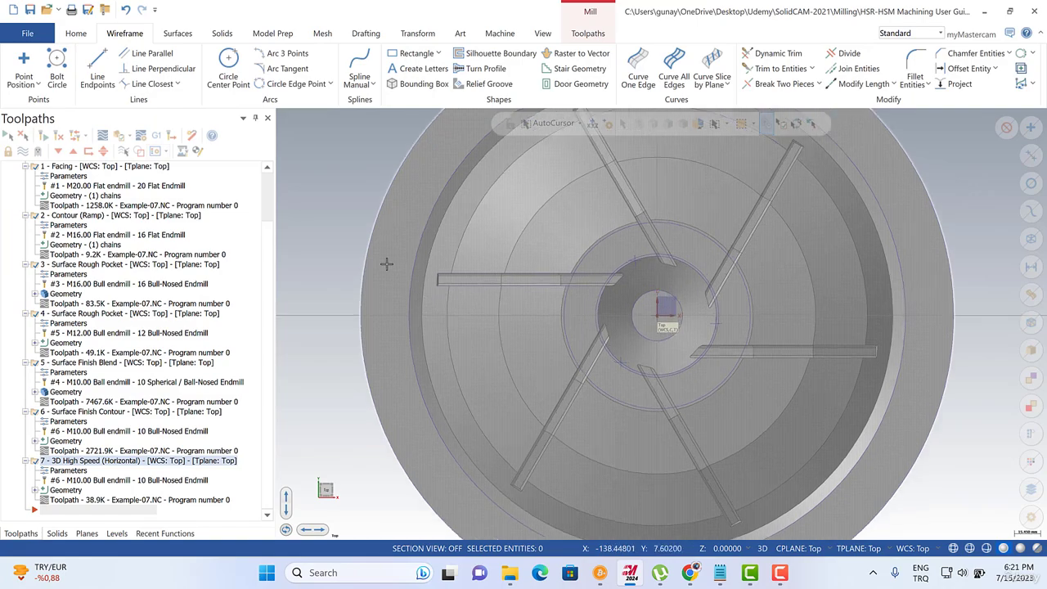
scroll(417, 262, up, 4)
scroll(503, 286, down, 2)
mouse_move(540, 330)
middle_down()
mouse_move(540, 273)
mouse_move(565, 237)
mouse_move(580, 319)
mouse_move(588, 294)
mouse_move(538, 314)
middle_up()
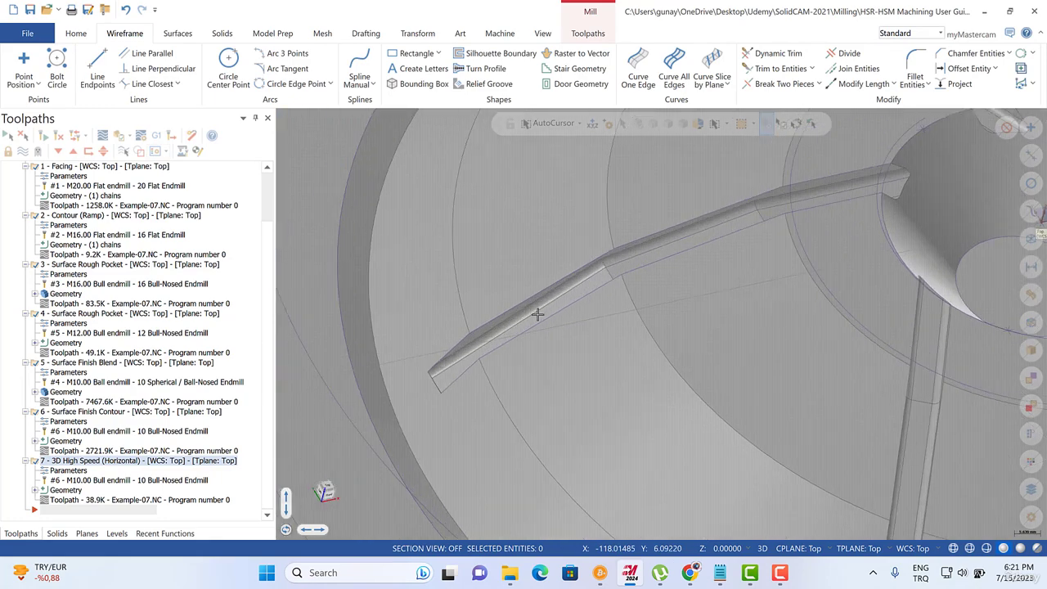
scroll(525, 251, down, 4)
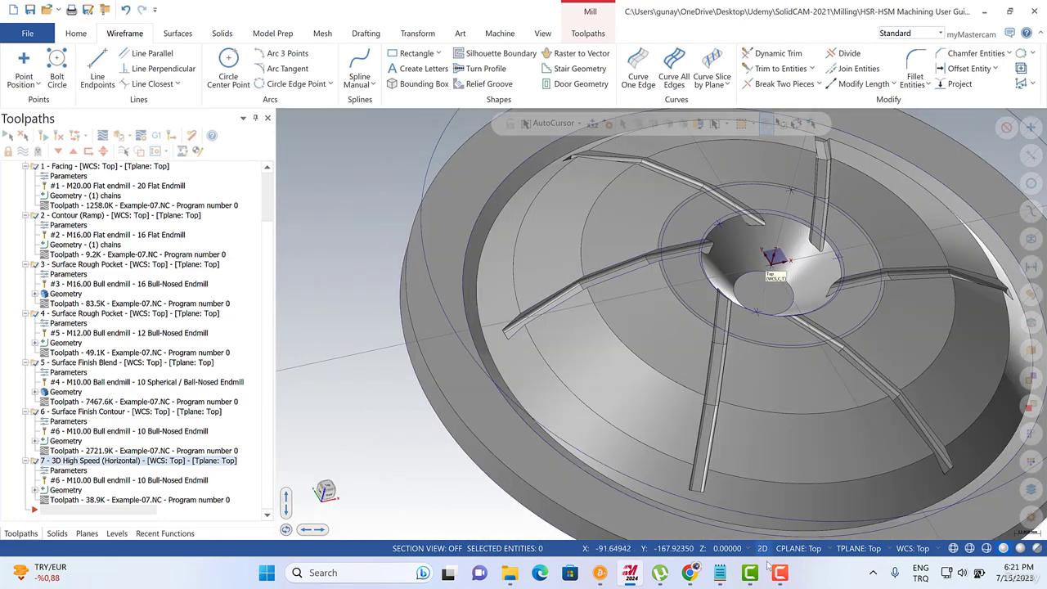
- Switch construction to 2D mode and select the left groove's nine boundary entities for projection
mouse_move(772, 578)
scroll(419, 356, down, 2)
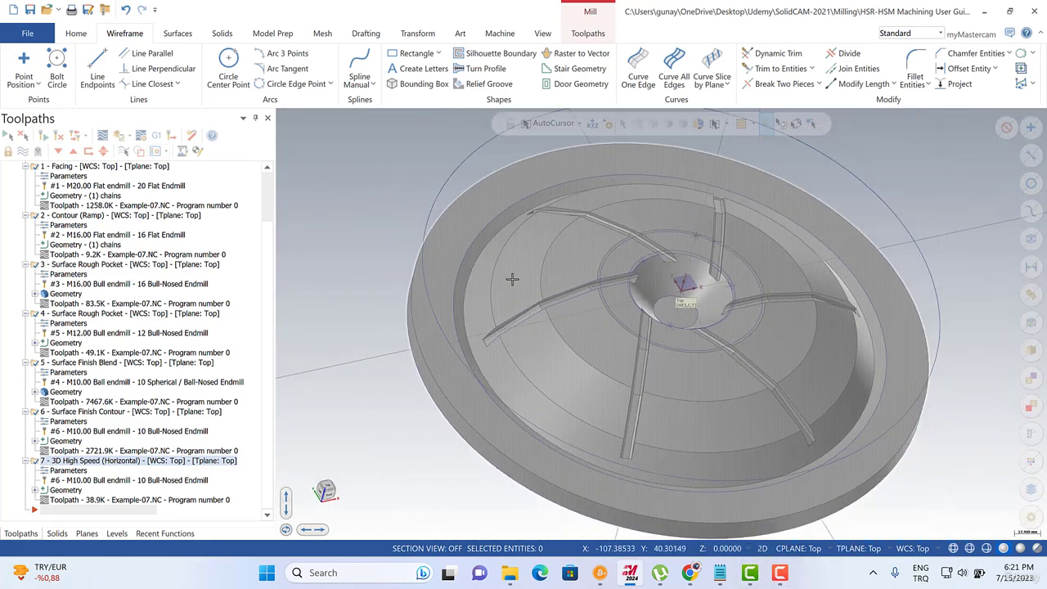
scroll(512, 280, up, 5)
click(424, 36)
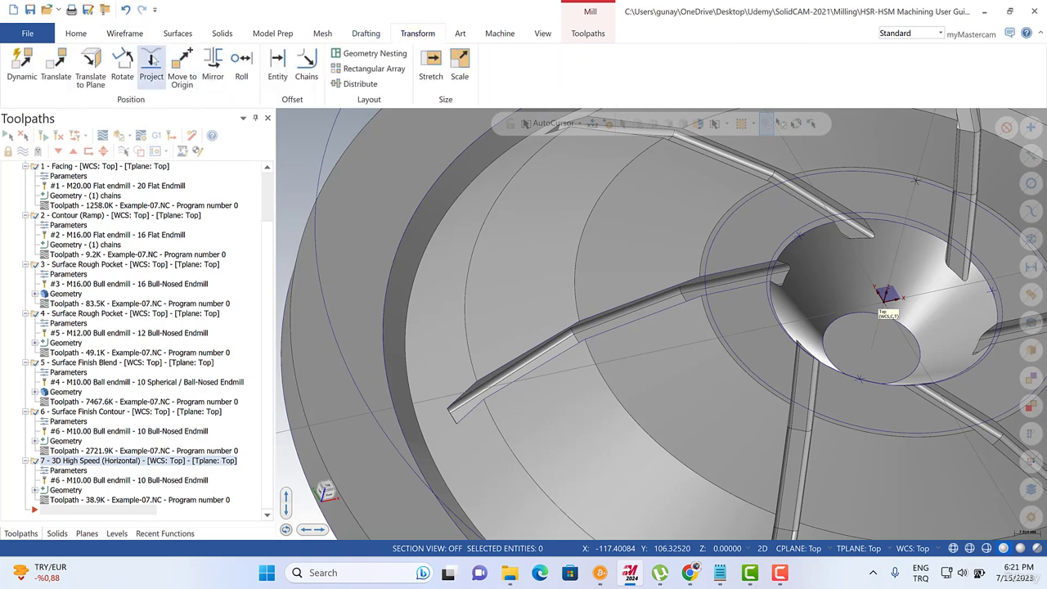
click(152, 70)
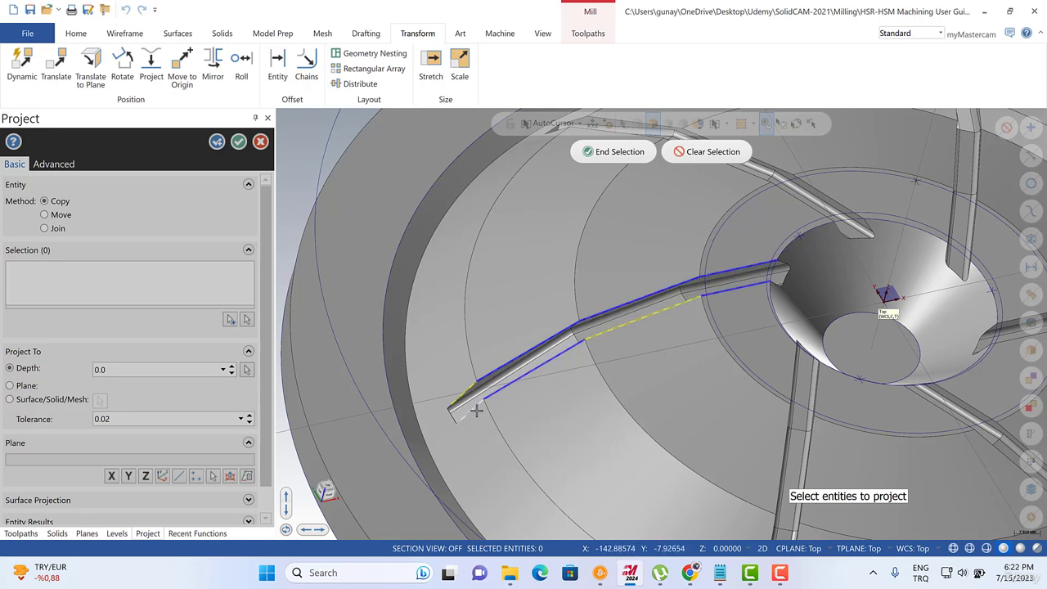
scroll(438, 434, up, 5)
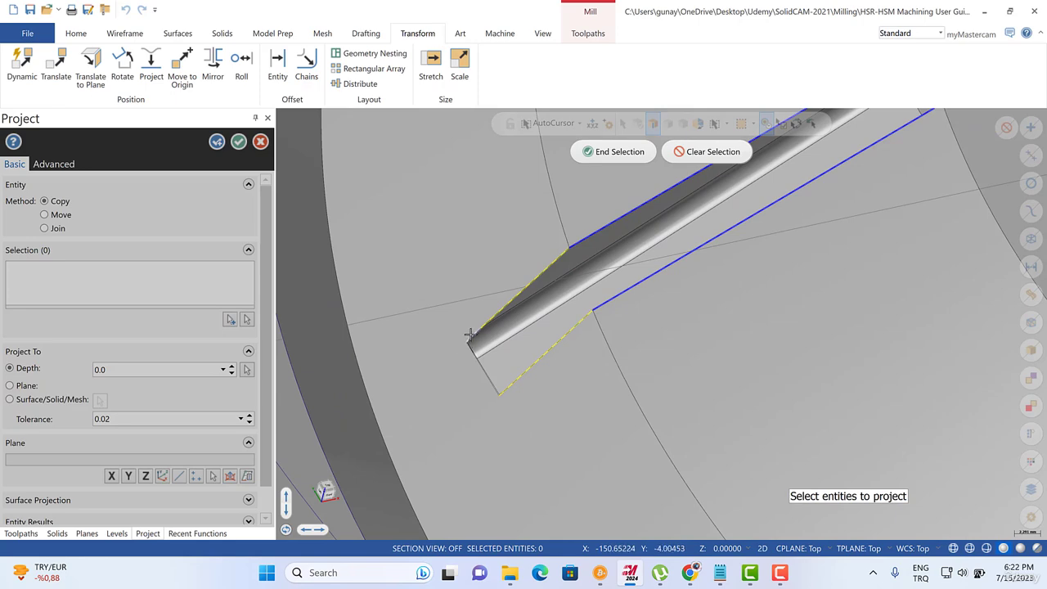
scroll(427, 396, down, 6)
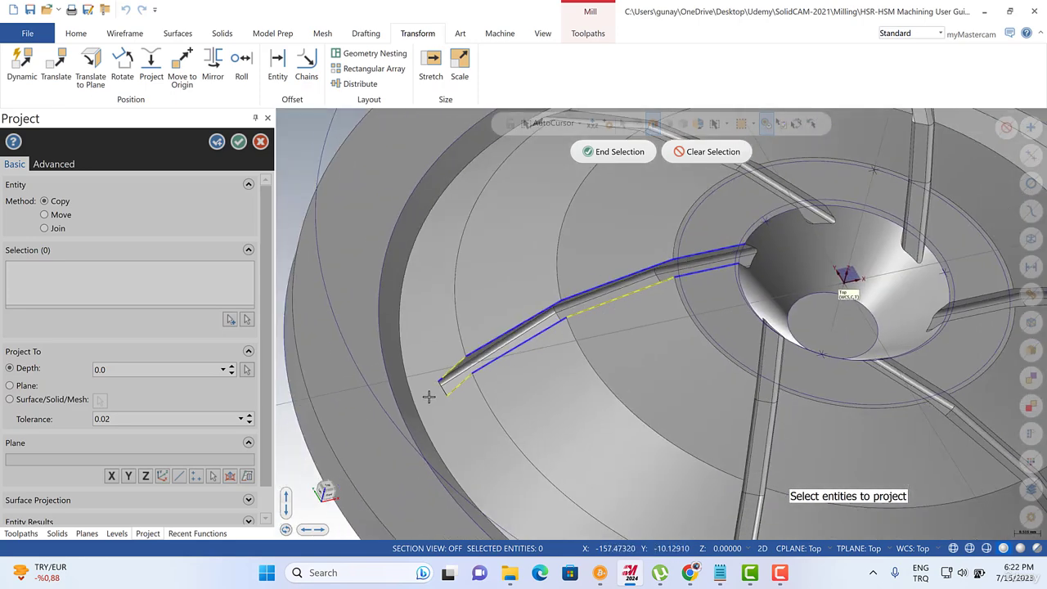
click(616, 152)
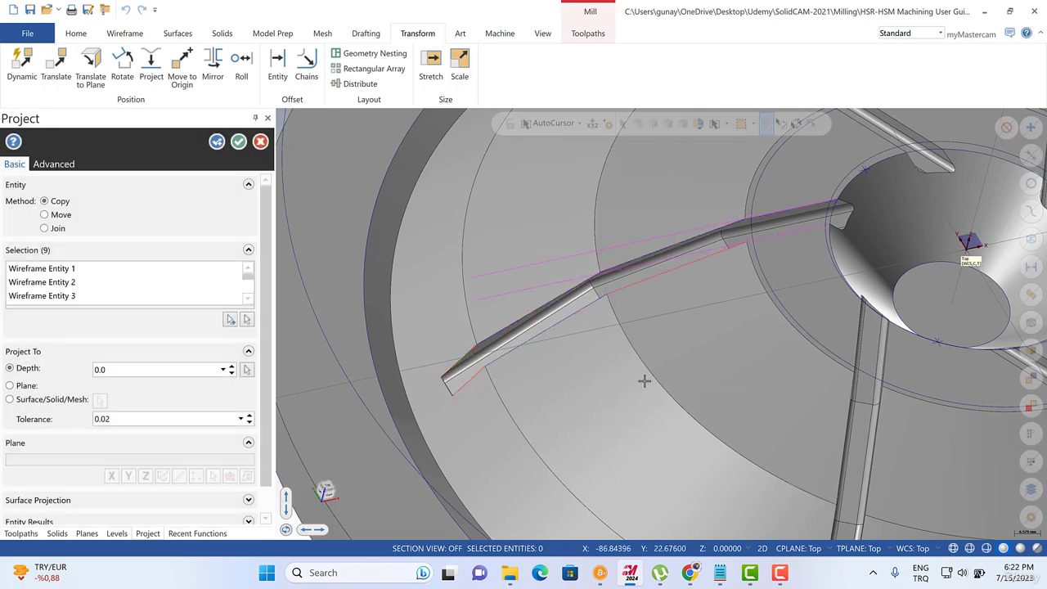
- Project the nine selected groove entities as copies to a depth of 10
scroll(634, 319, down, 5)
middle_drag(634, 312, 781, 583)
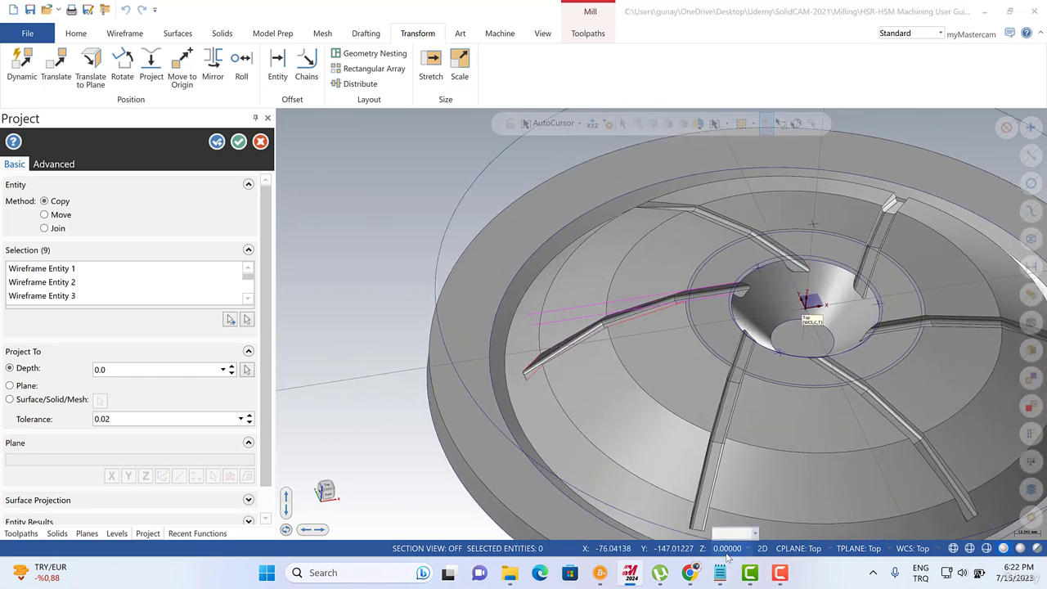
text(0)
key(Return)
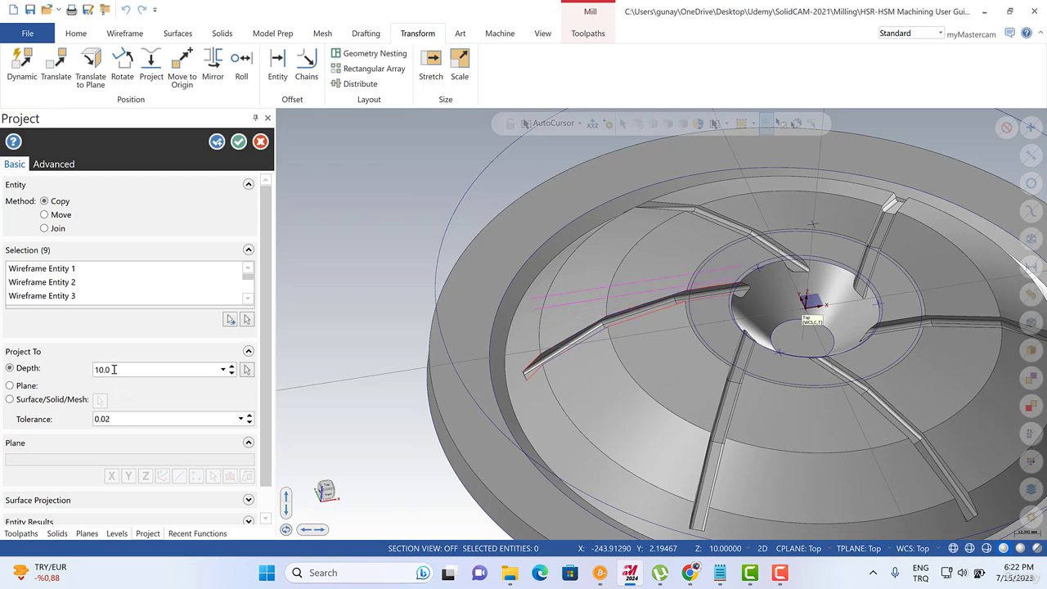
click(238, 142)
right_click(349, 161)
key(Escape)
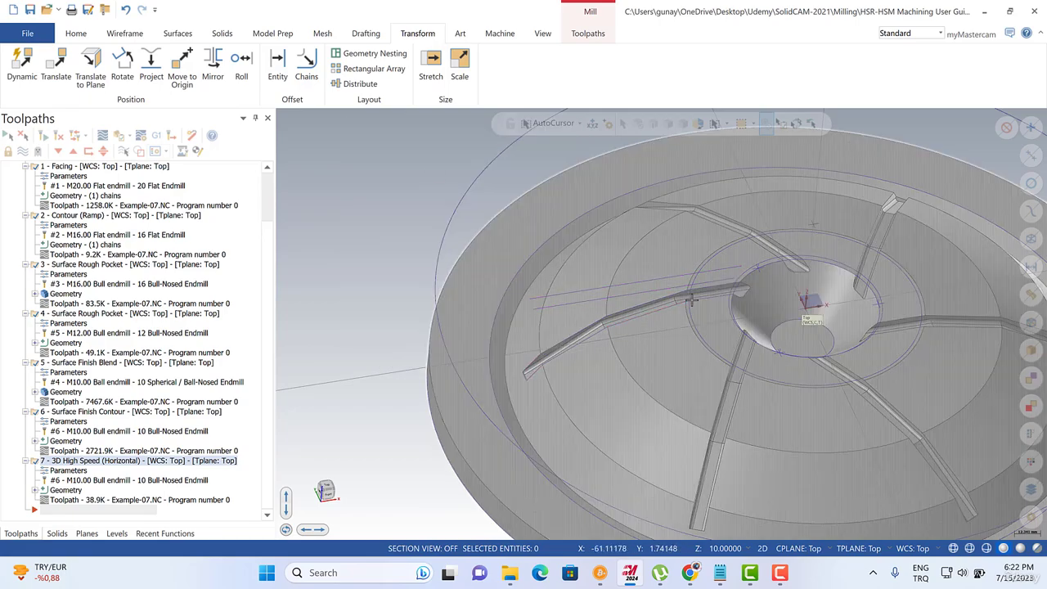
- Draw a line between the outer endpoints of the two projected groove sides to close that end
scroll(752, 343, up, 5)
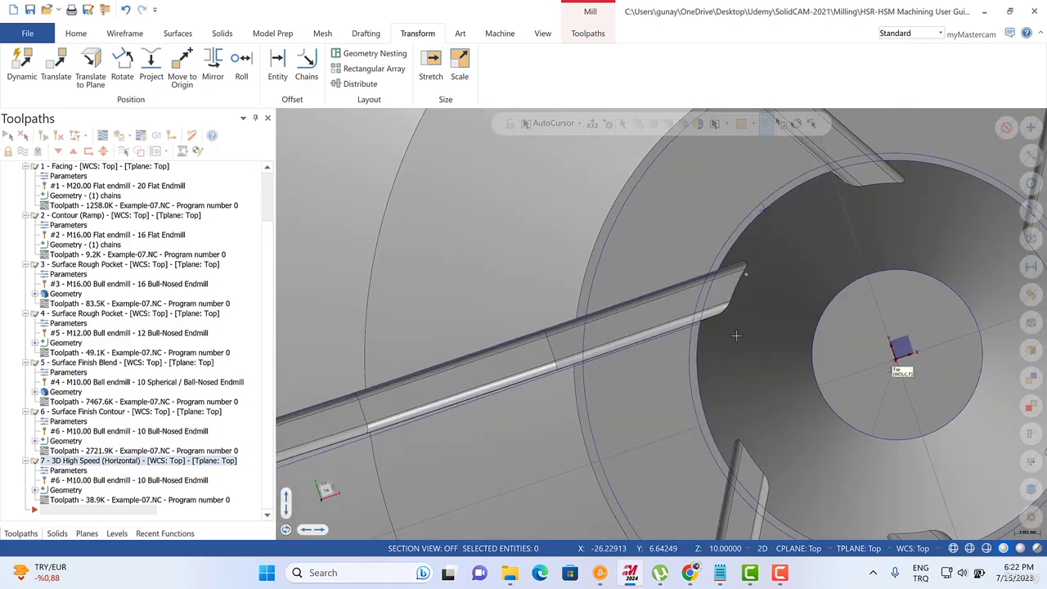
middle_drag(738, 331, 437, 373)
scroll(582, 398, up, 2)
scroll(436, 374, up, 4)
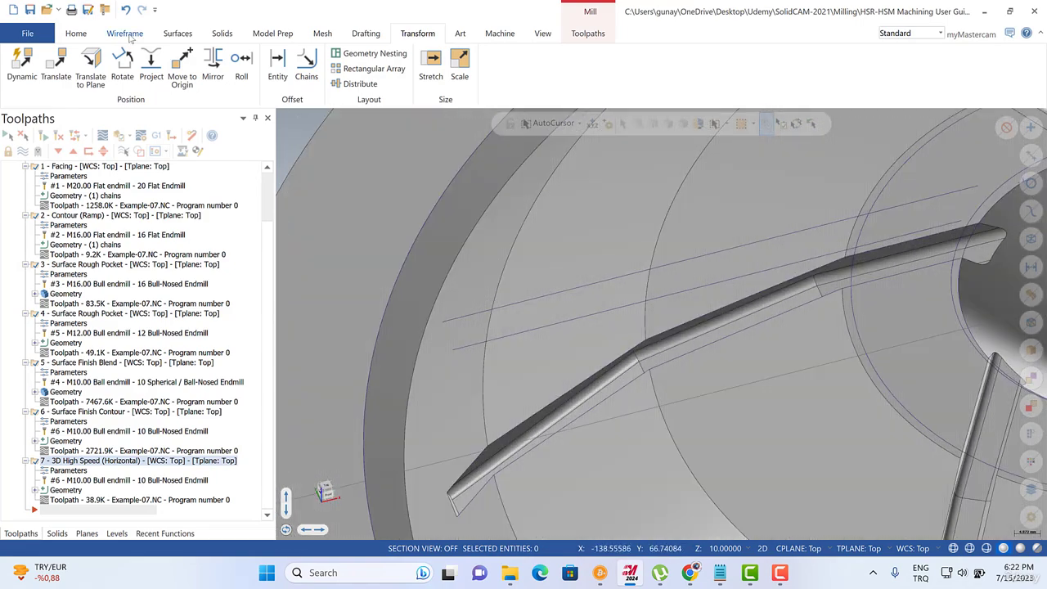
click(127, 36)
click(97, 66)
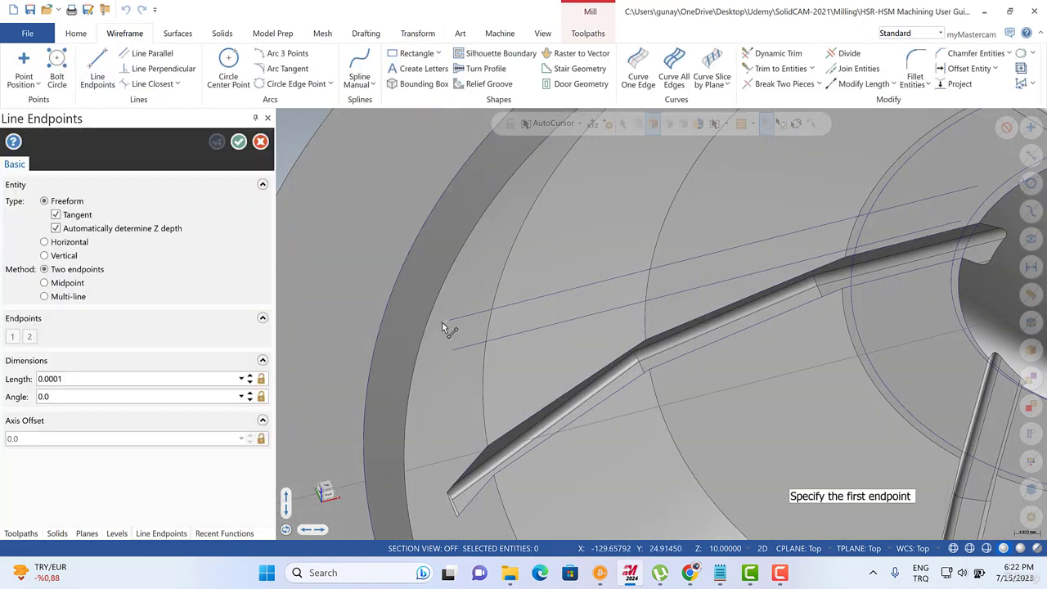
click(446, 328)
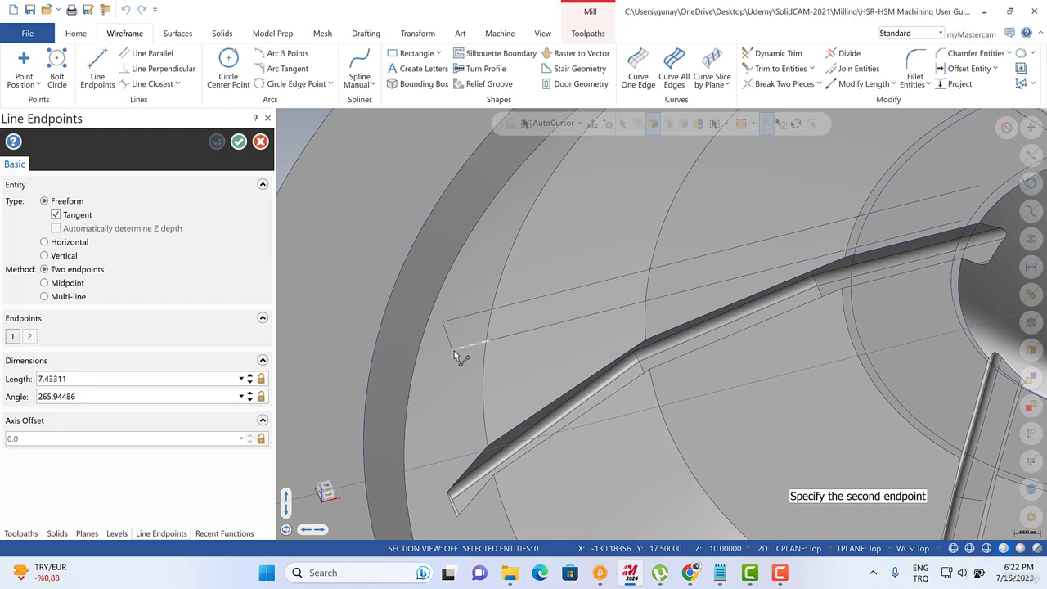
click(456, 354)
click(238, 142)
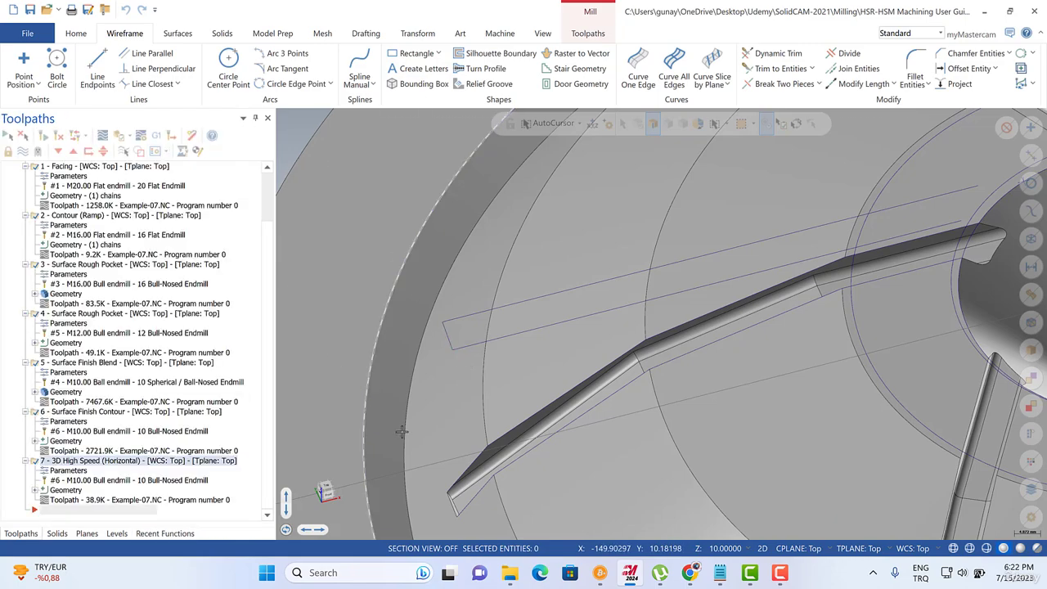
- Create edge curves at depth 10 from the groove's inner-end edges to close the projected outline near the central bowl
scroll(518, 441, down, 6)
middle_drag(518, 441, 545, 404)
scroll(545, 404, up, 10)
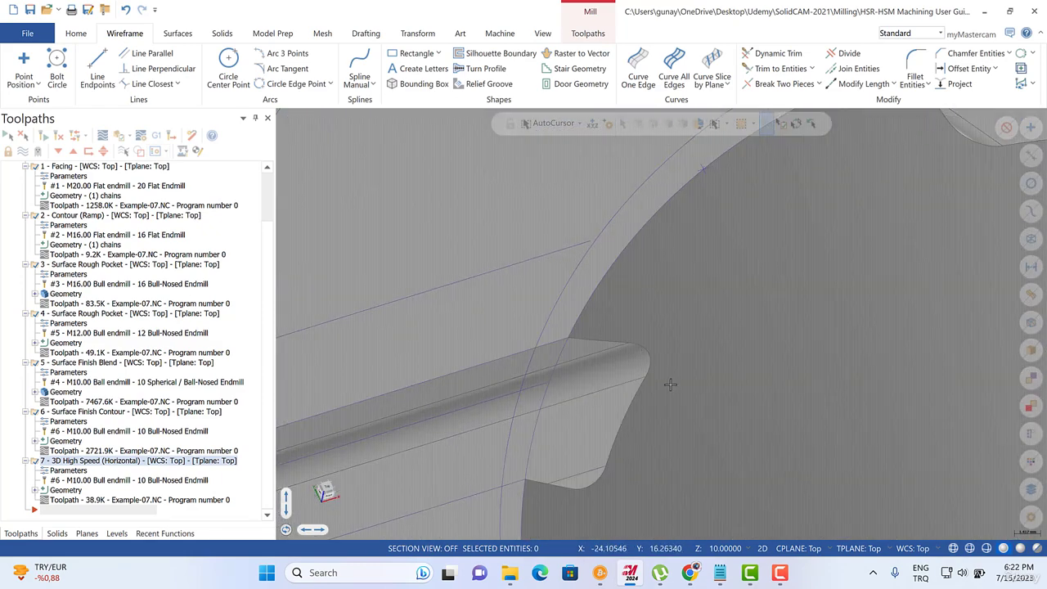
middle_drag(689, 355, 643, 279)
click(638, 70)
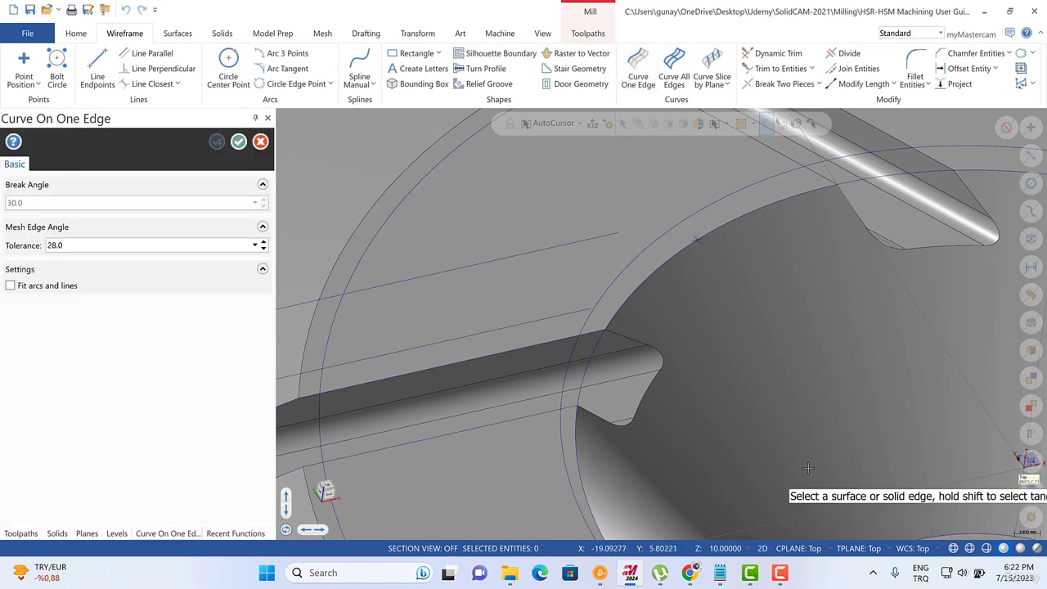
click(627, 343)
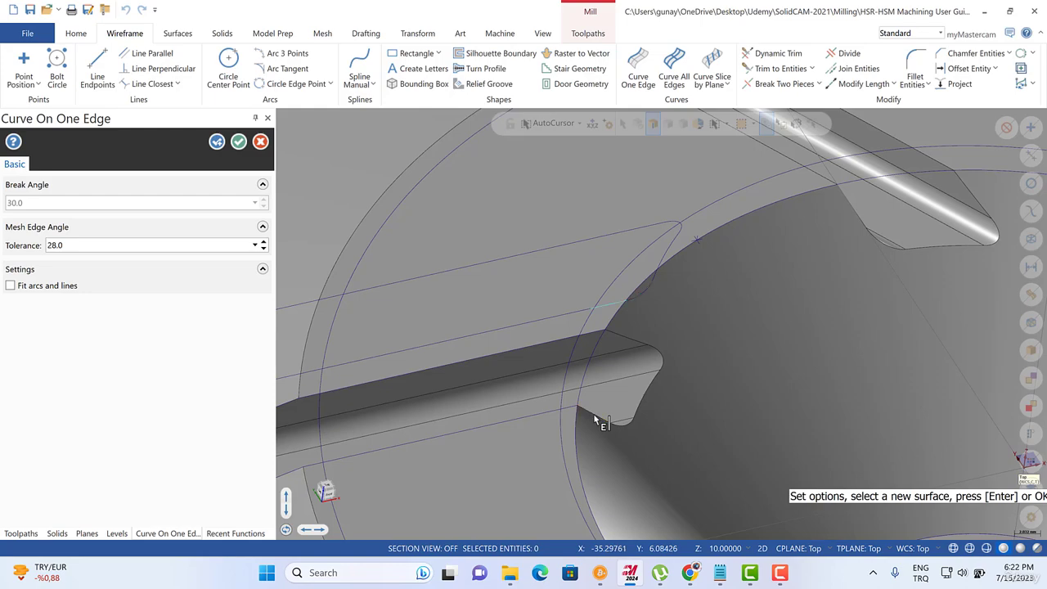
middle_drag(717, 292, 680, 279)
click(238, 142)
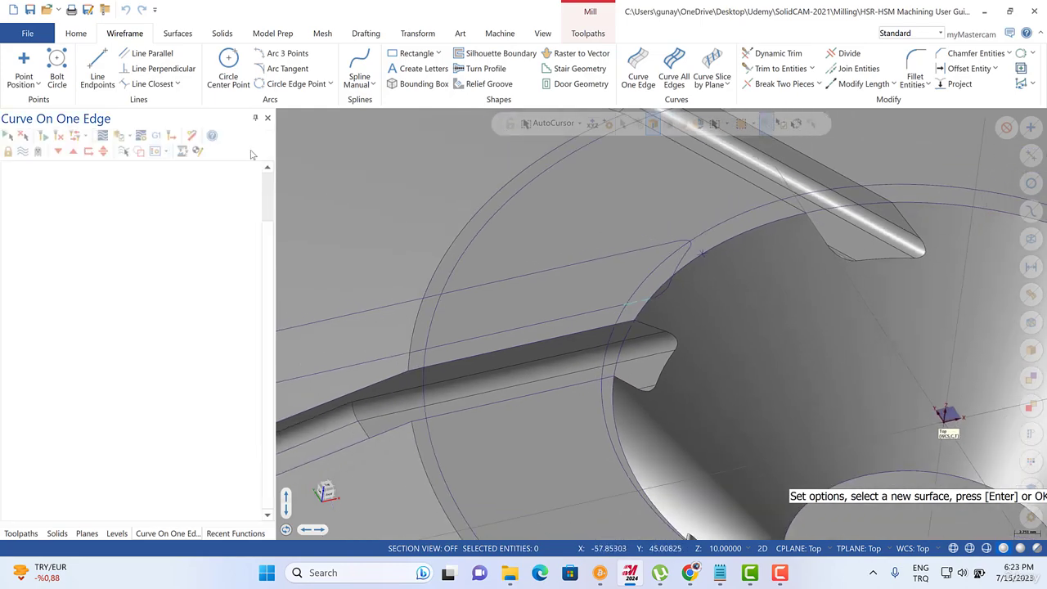
- Chain-select the closed projected outline of the left groove and change its wireframe color to red
scroll(675, 325, down, 5)
scroll(676, 325, up, 2)
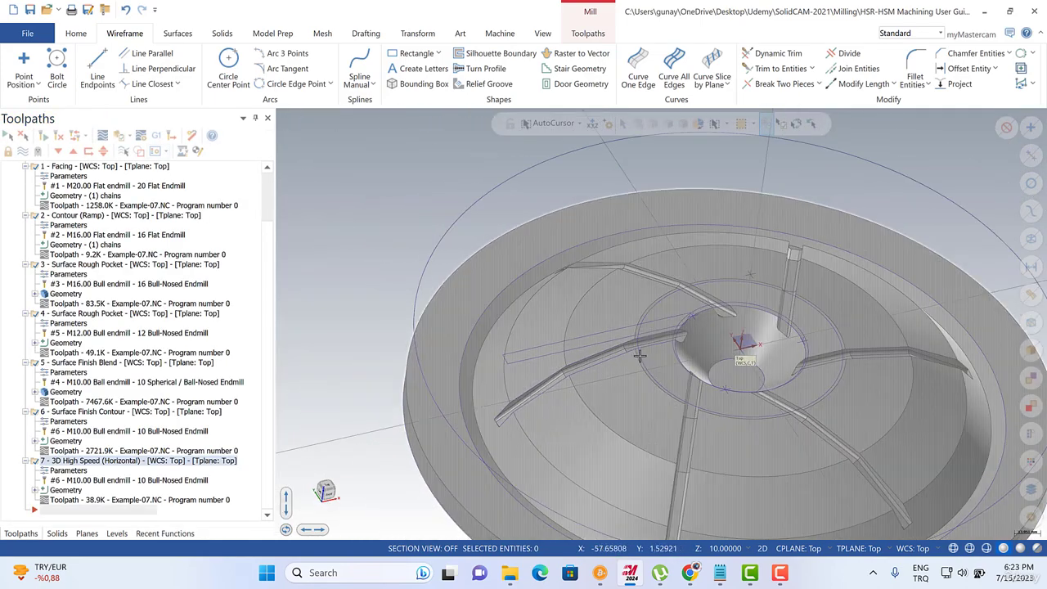
click(753, 124)
click(727, 124)
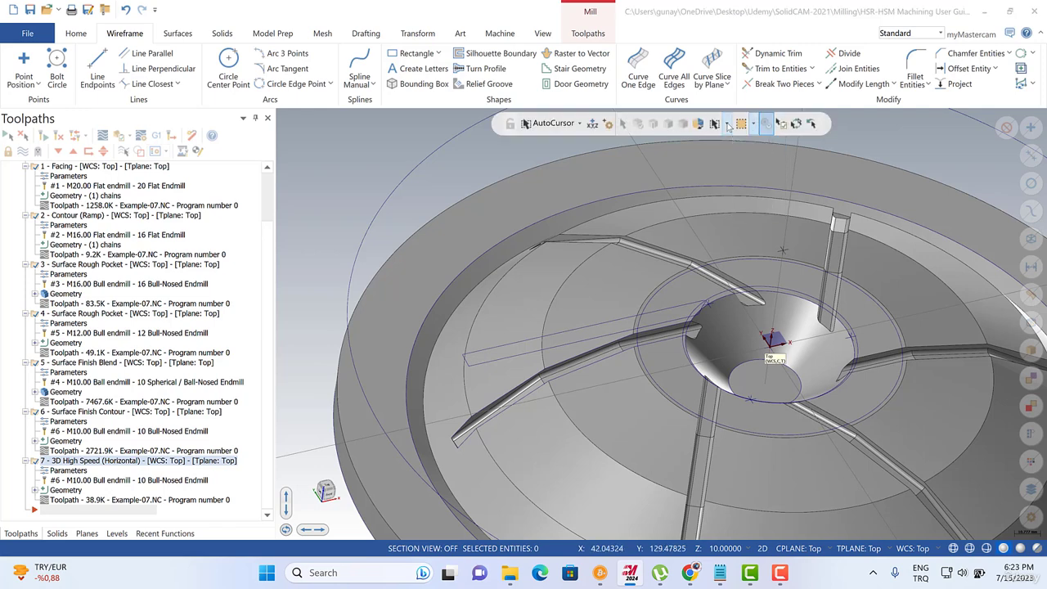
click(728, 124)
click(726, 160)
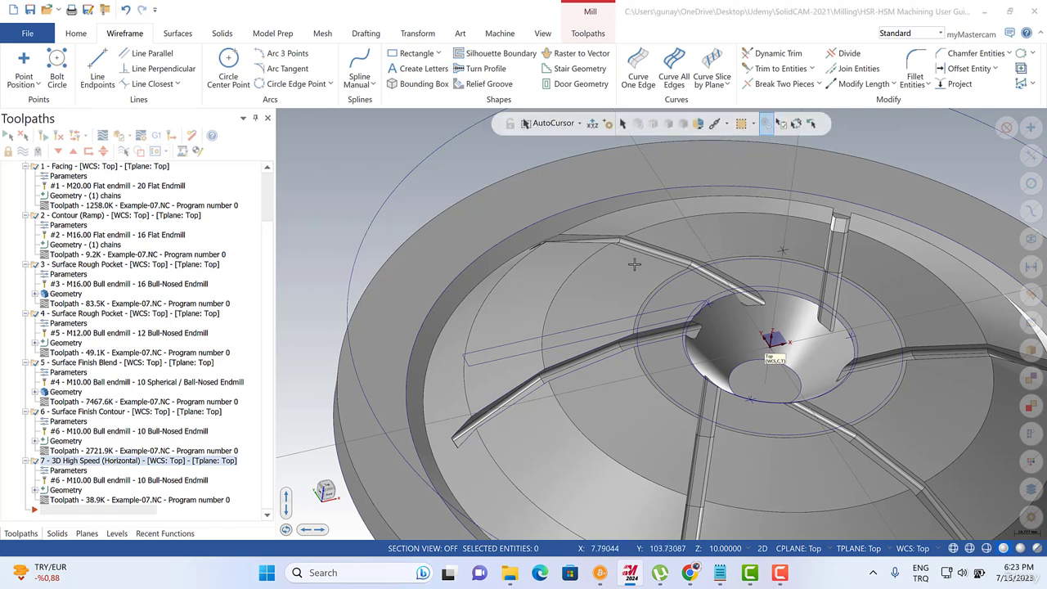
click(597, 327)
right_click(299, 239)
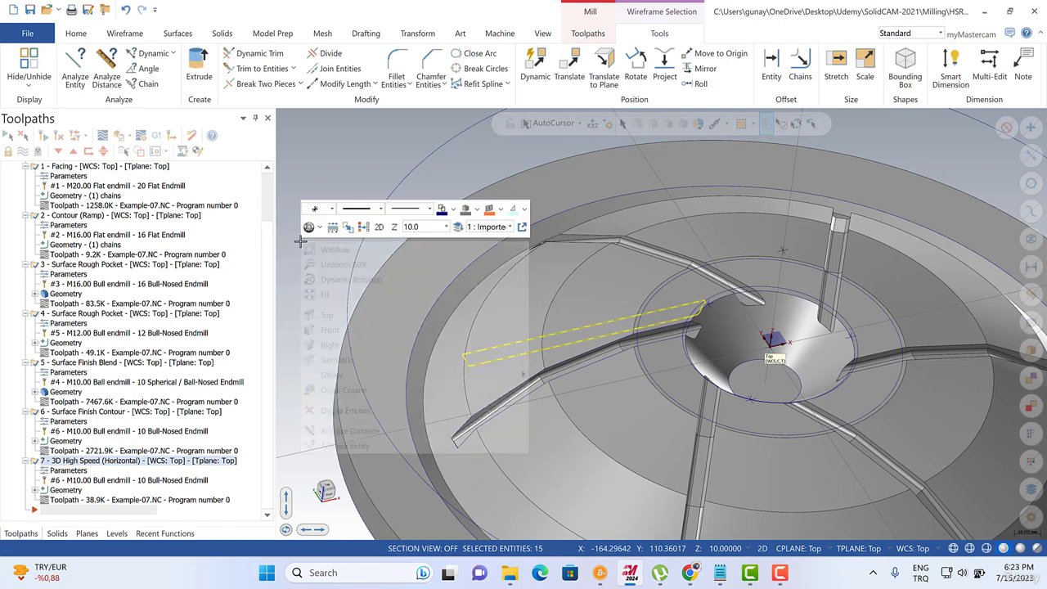
click(441, 209)
click(456, 238)
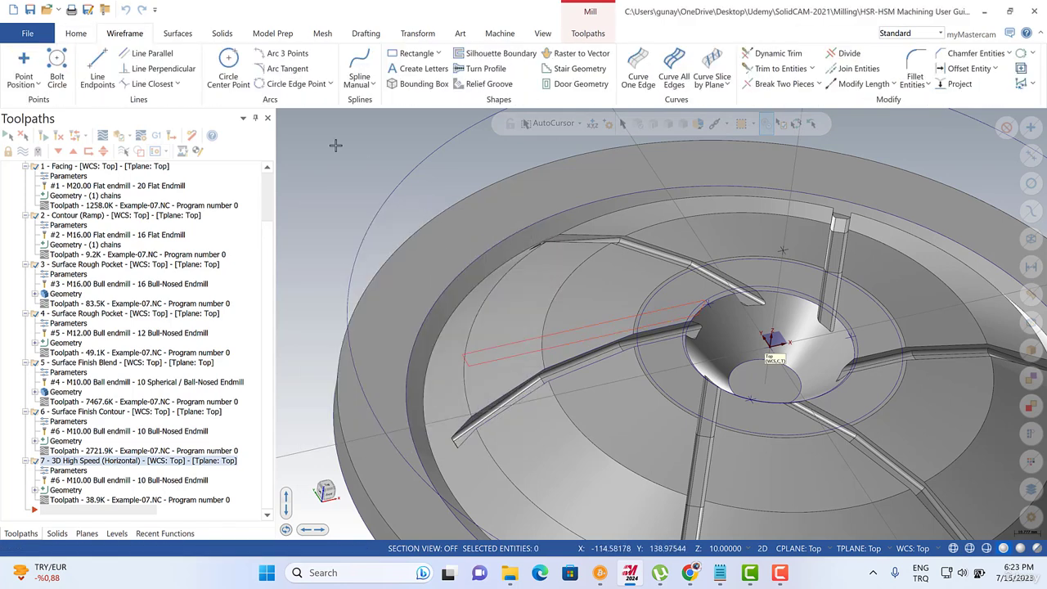
- Create surfaces from the solid faces of the left groove along its full length with Surfaces from Solids
scroll(321, 179, down, 2)
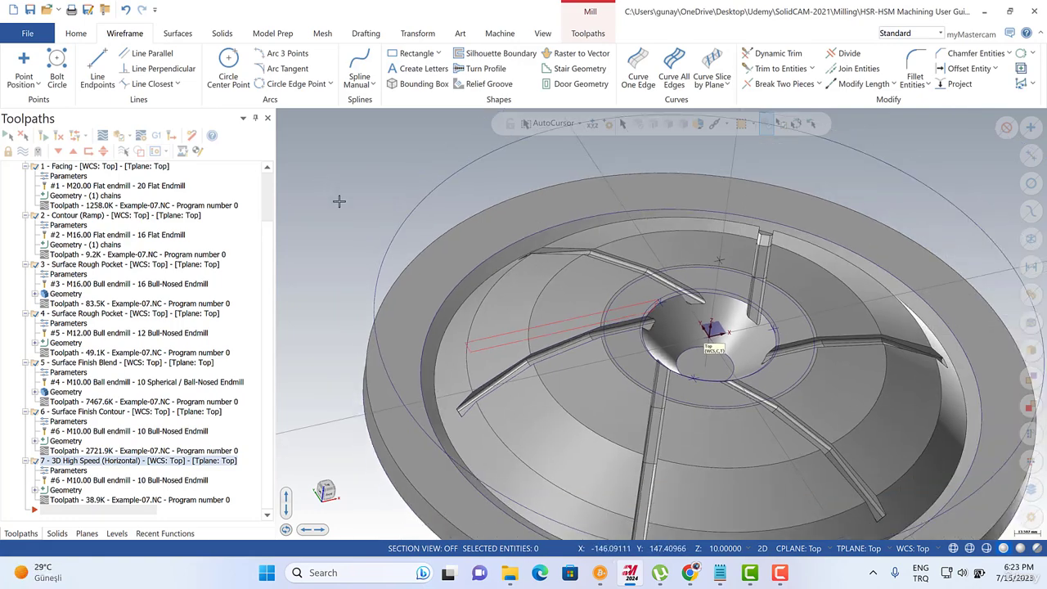
right_click(338, 200)
click(360, 273)
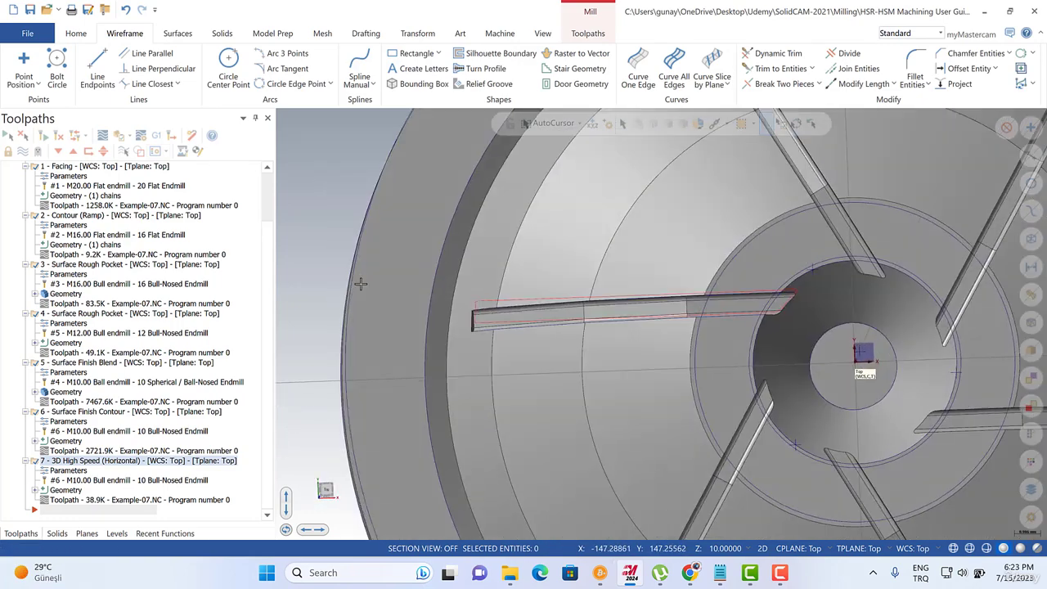
middle_drag(360, 283, 536, 338)
scroll(421, 381, up, 5)
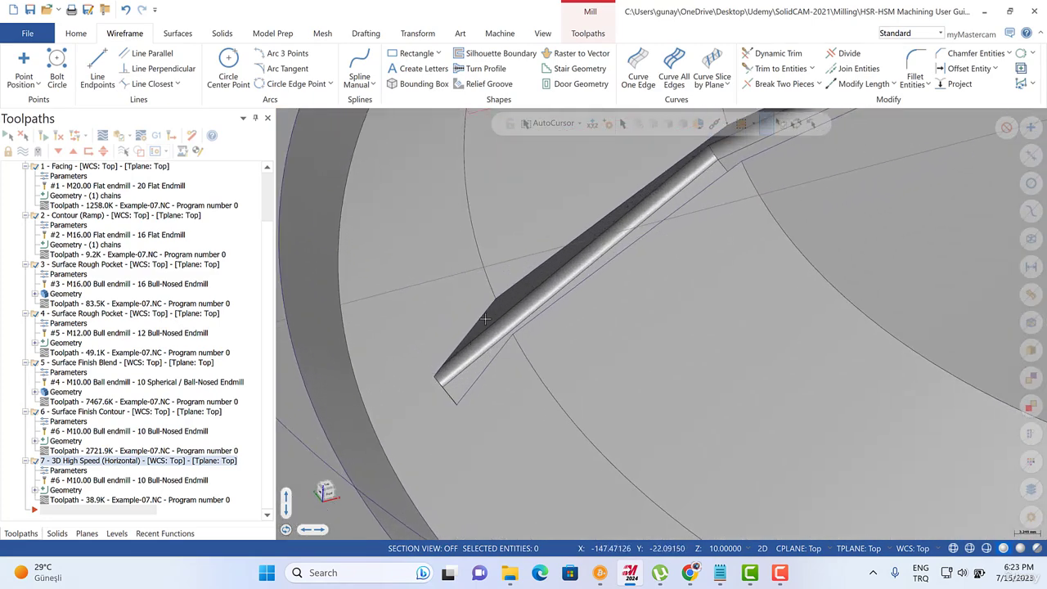
click(177, 34)
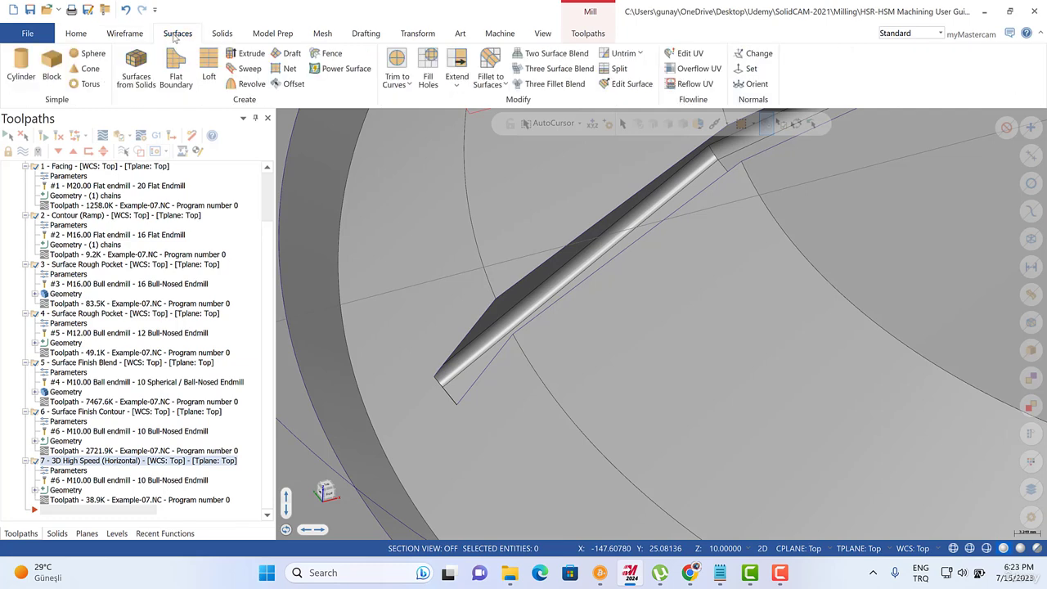
click(133, 67)
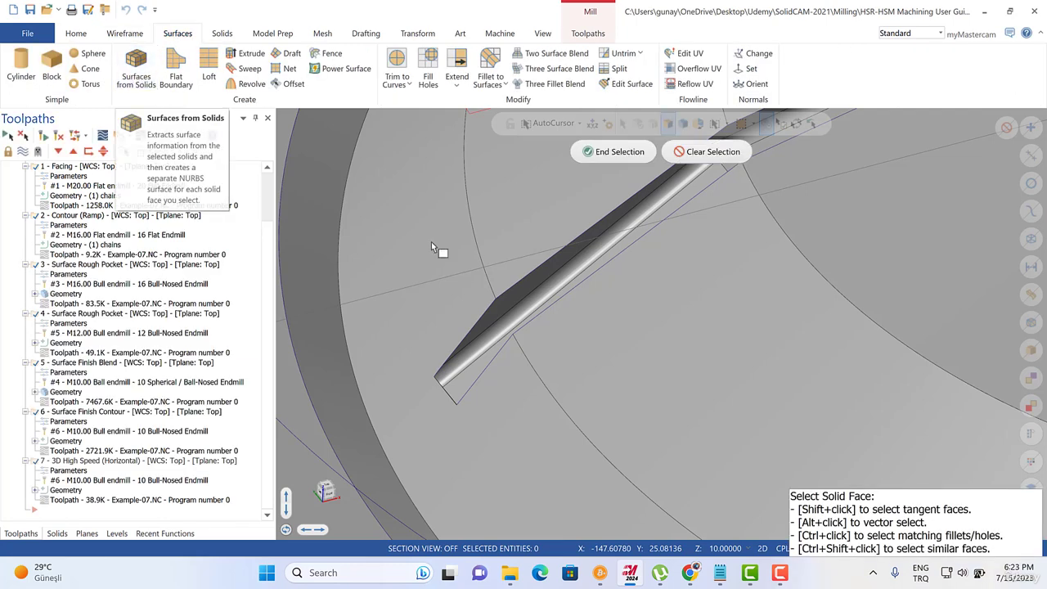
click(531, 280)
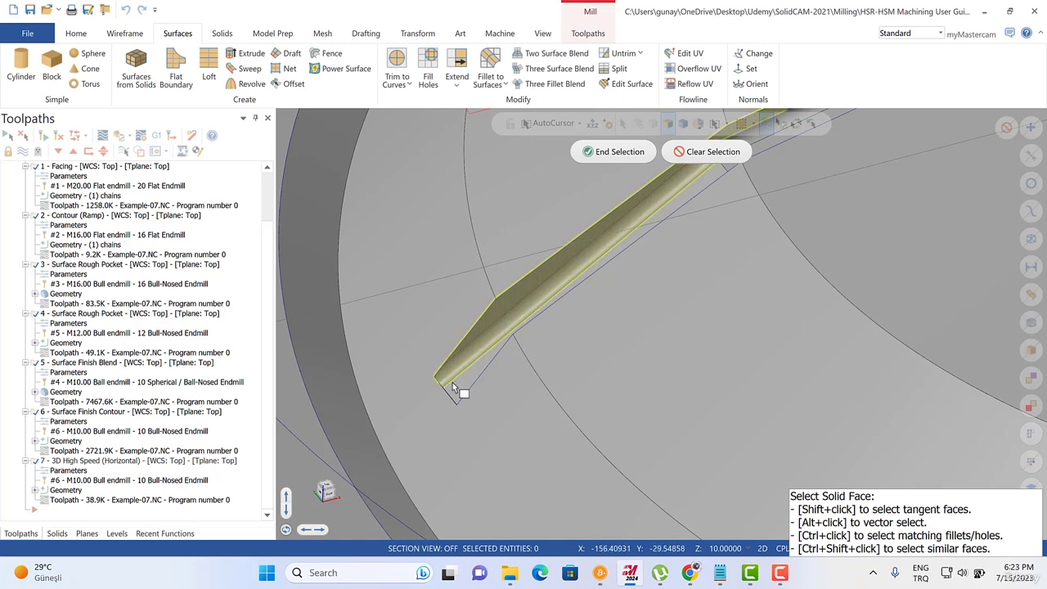
middle_drag(456, 393, 454, 355)
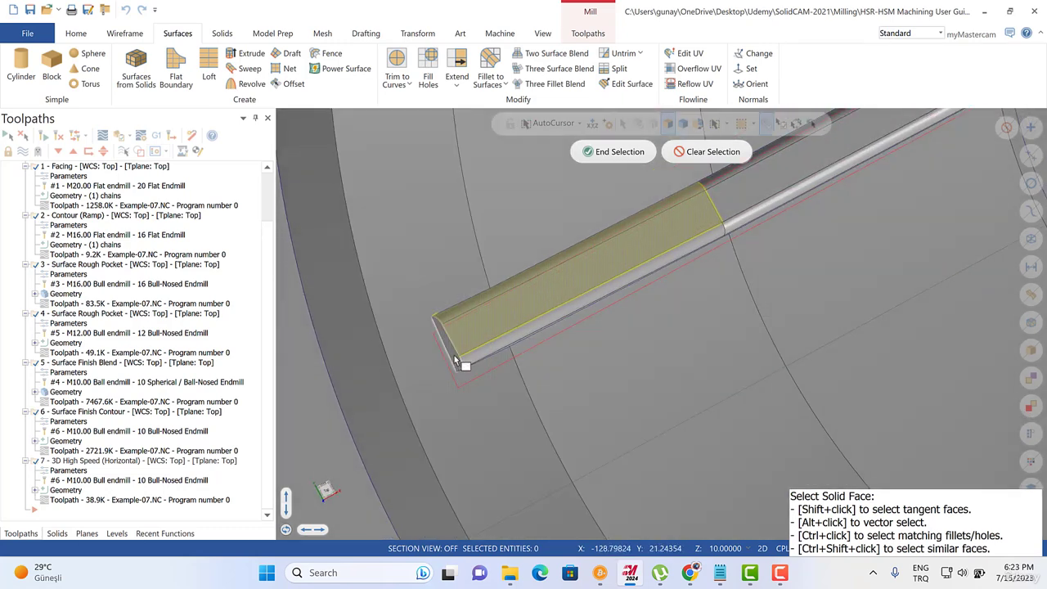
middle_drag(530, 396, 707, 377)
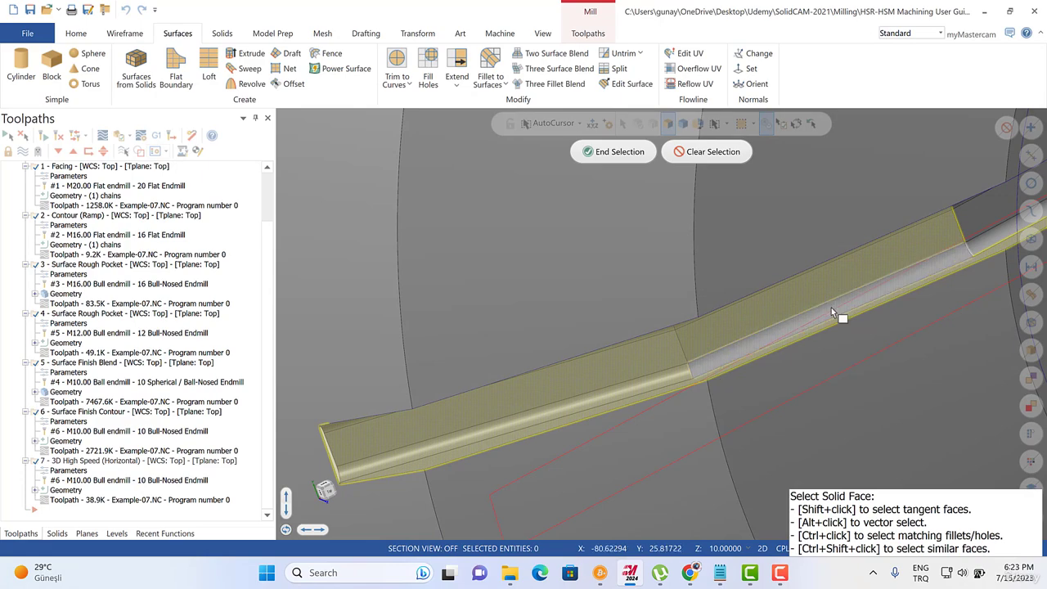
middle_drag(793, 316, 638, 170)
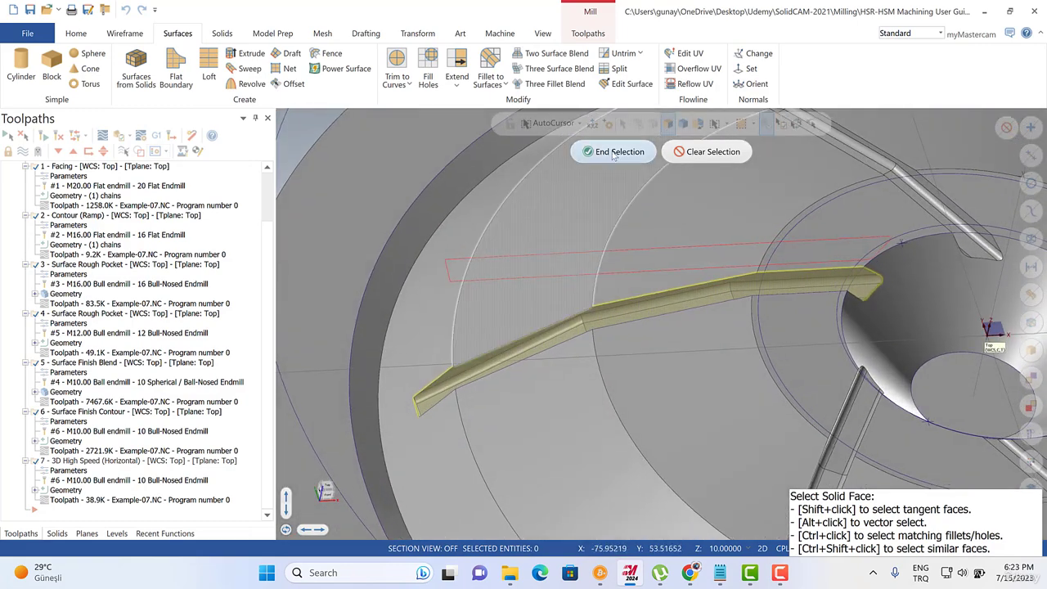
click(619, 153)
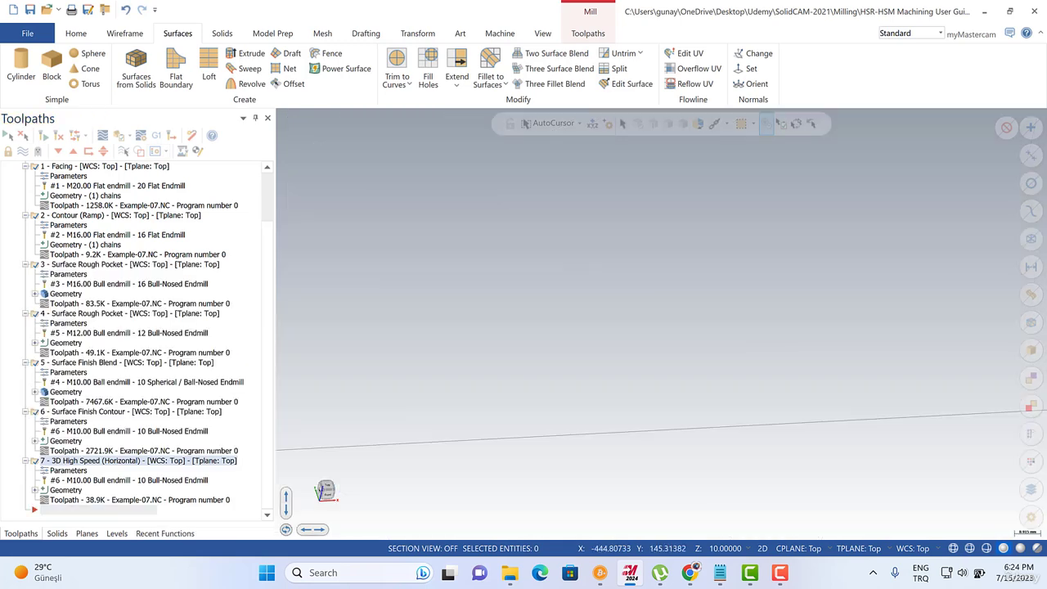
- Examine the orange surfaces along the left groove, up close and together with the whole part
right_click(461, 266)
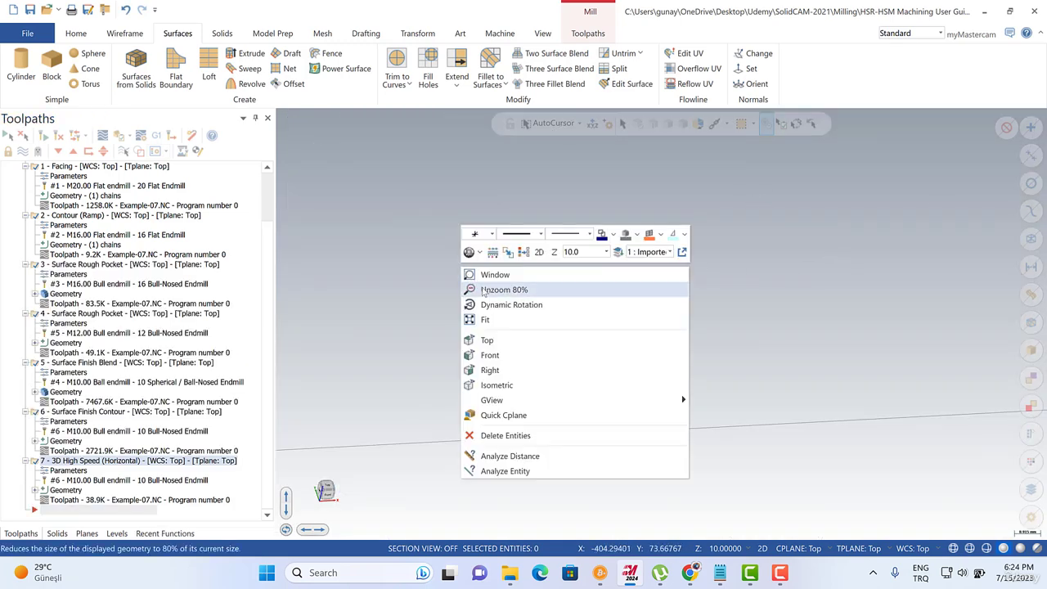
click(495, 386)
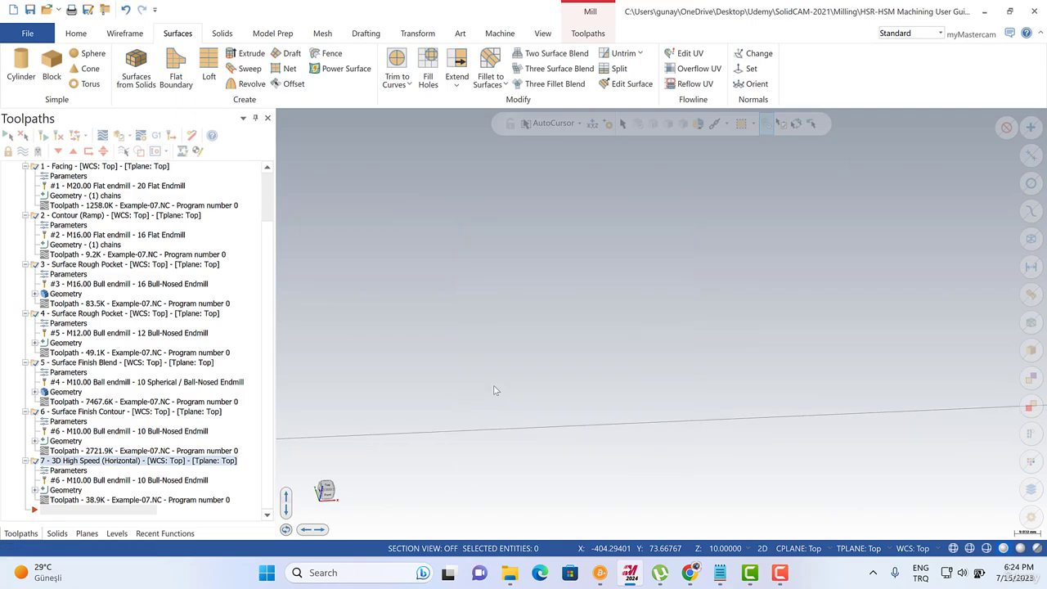
scroll(540, 239, up, 3)
middle_drag(541, 239, 653, 278)
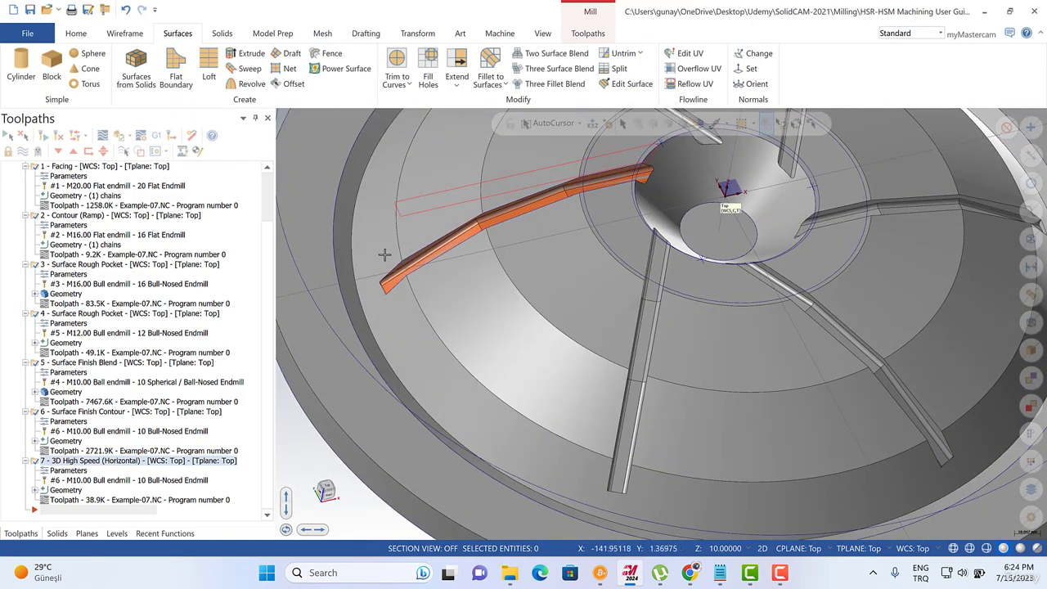
scroll(384, 255, up, 3)
middle_drag(458, 237, 568, 220)
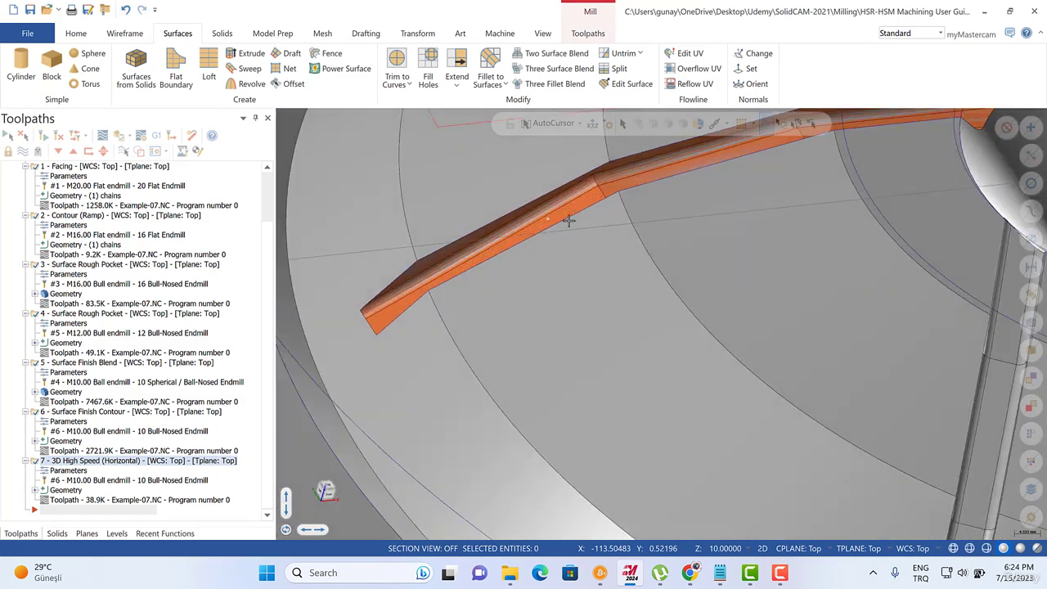
scroll(482, 295, down, 3)
middle_drag(482, 294, 393, 328)
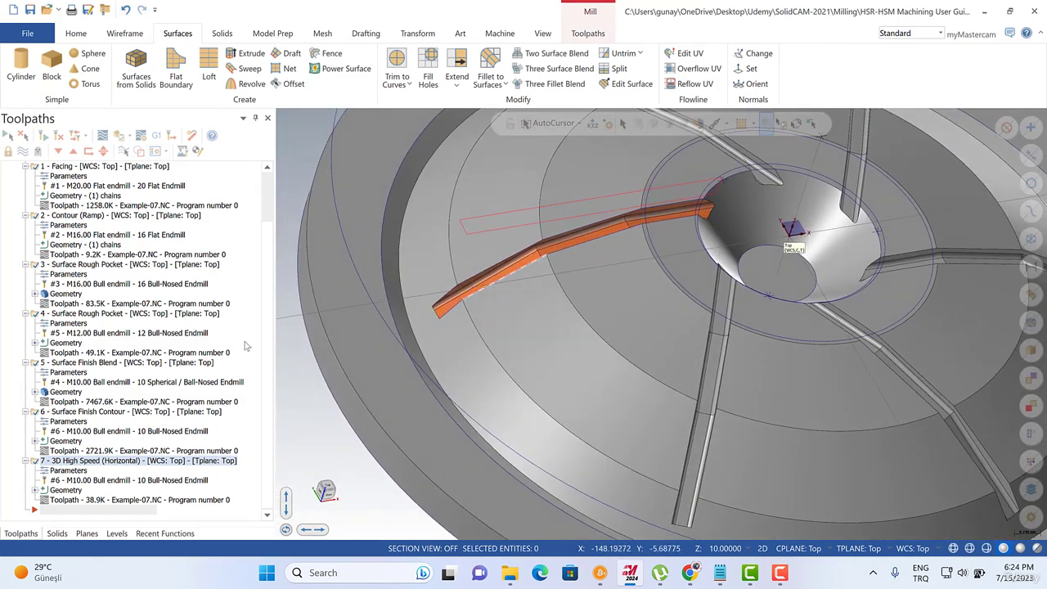
- Create a Surface Rough Pocket toolpath and select all surfaces of color 136 in the left groove as drive geometry
right_click(58, 511)
mouse_move(180, 137)
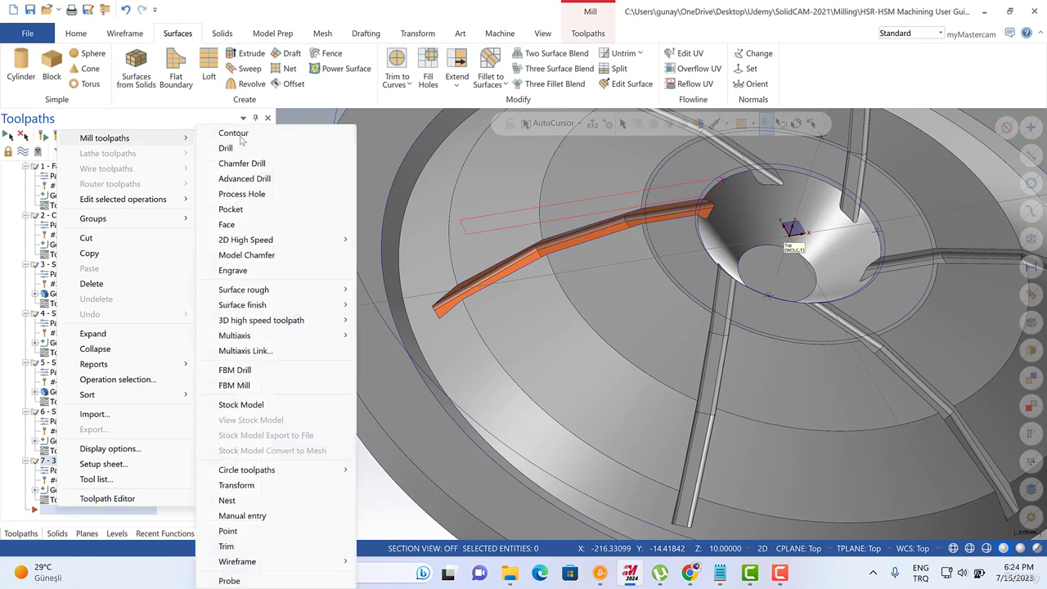
mouse_move(326, 296)
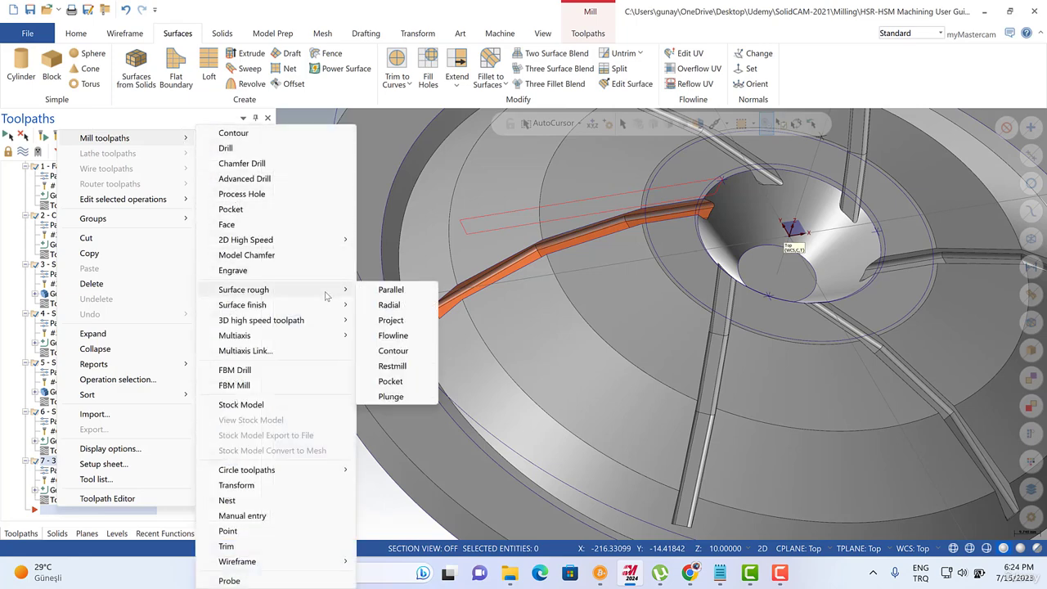
click(400, 381)
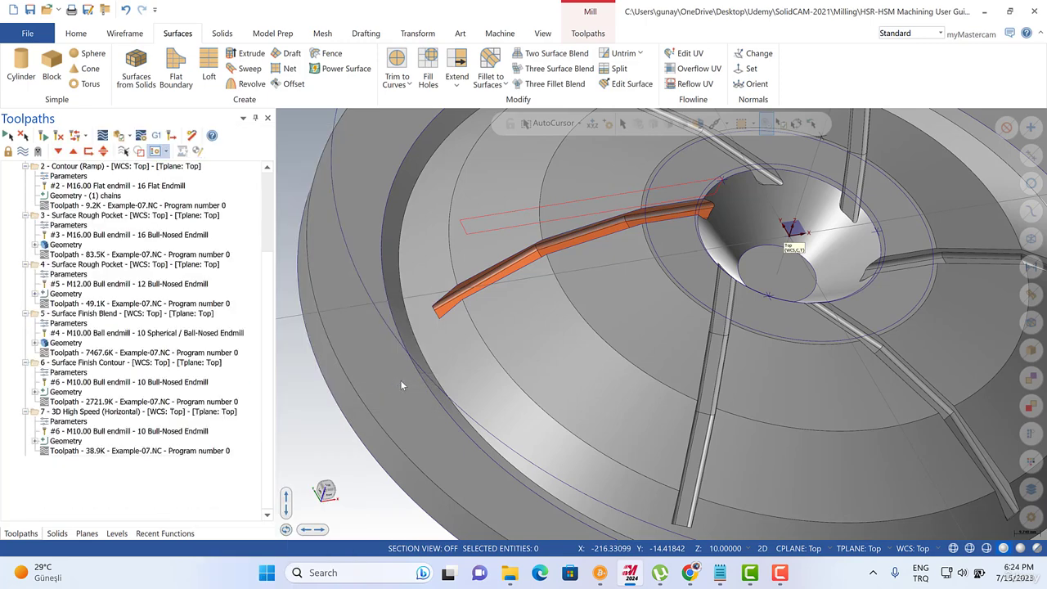
scroll(507, 295, down, 4)
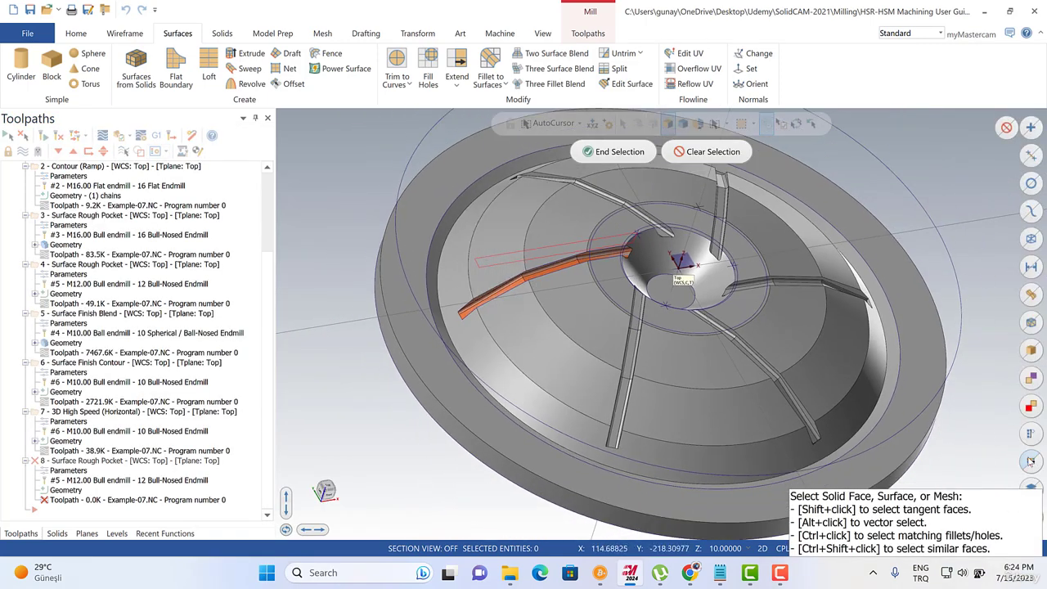
click(1033, 460)
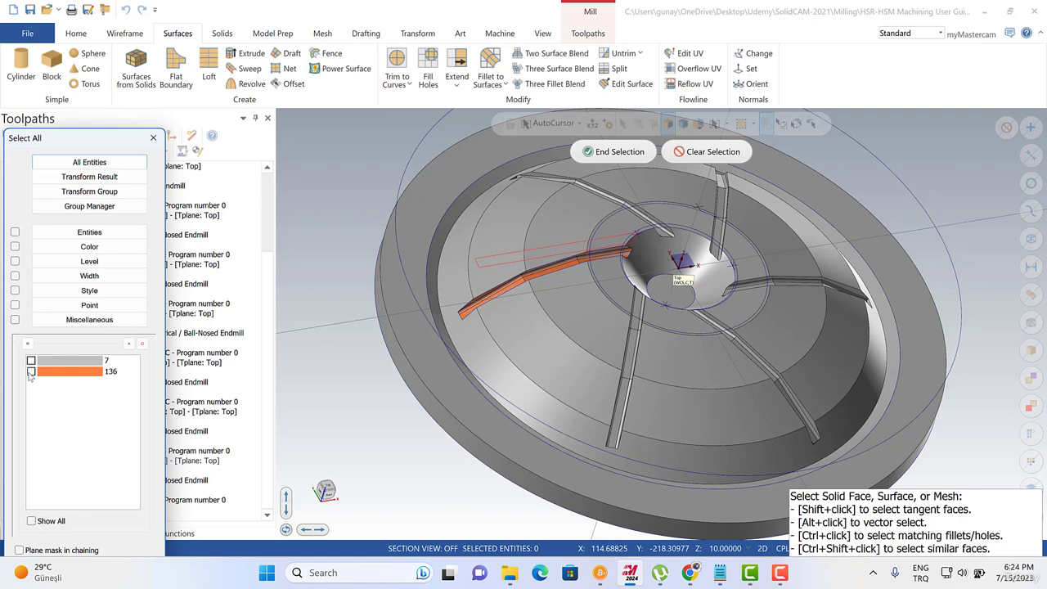
click(31, 372)
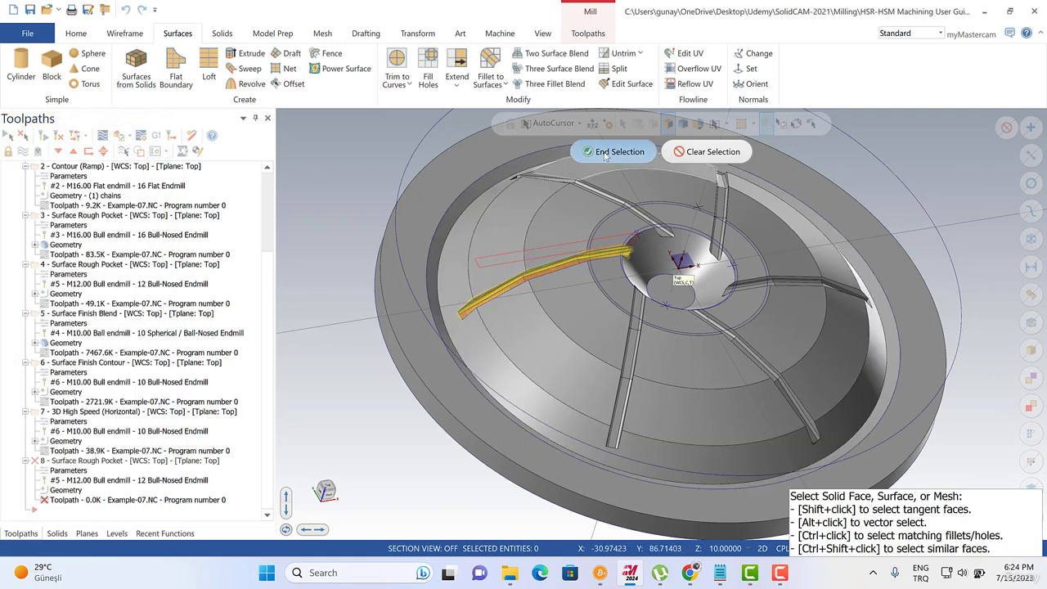
click(607, 152)
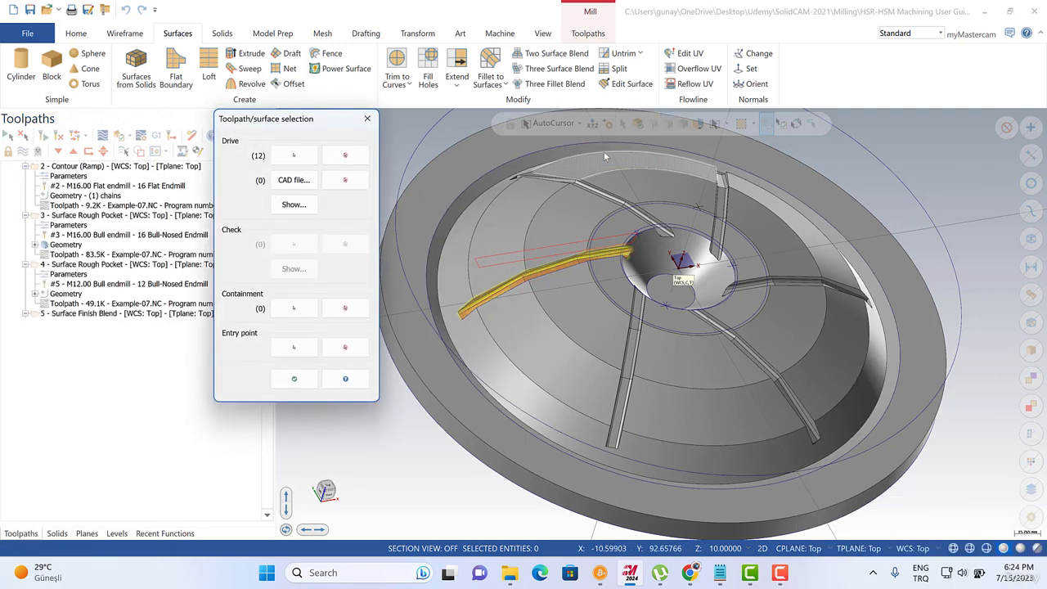
- Set the red projected groove outline as the containment chain and accept the toolpath's surface selection
click(293, 307)
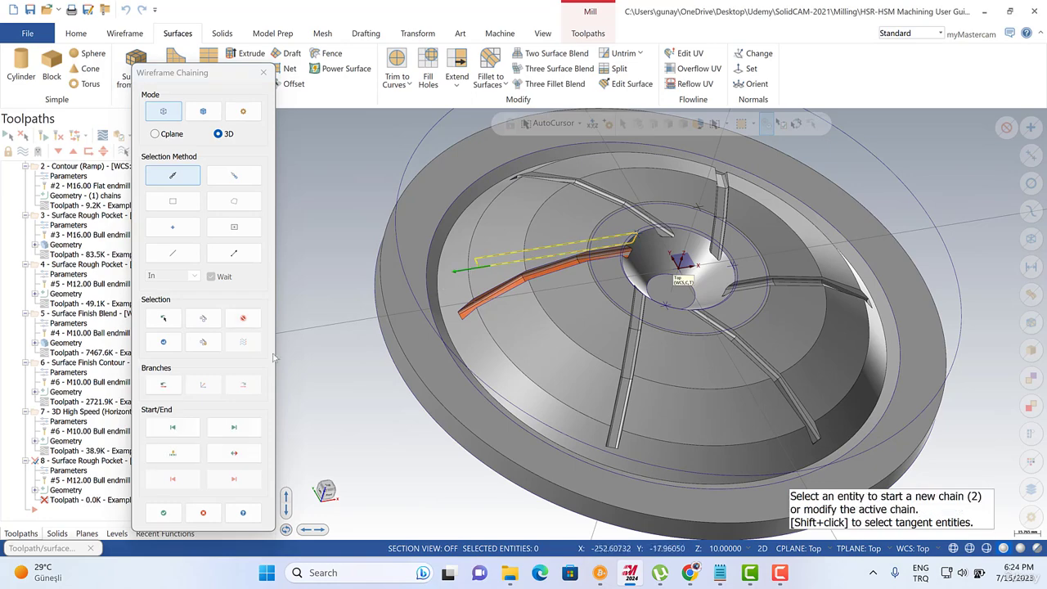
click(162, 512)
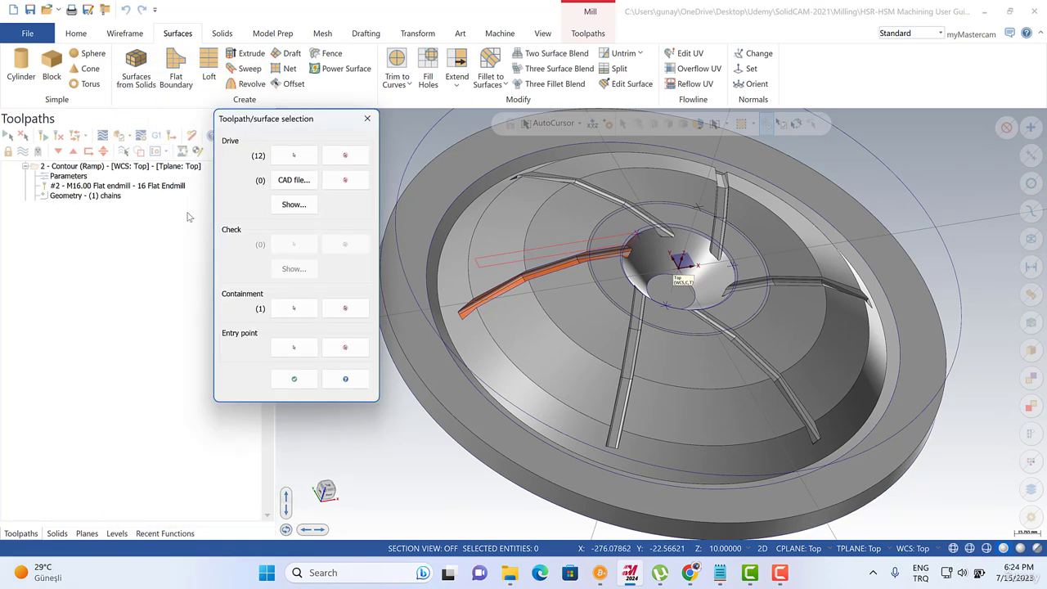
click(294, 378)
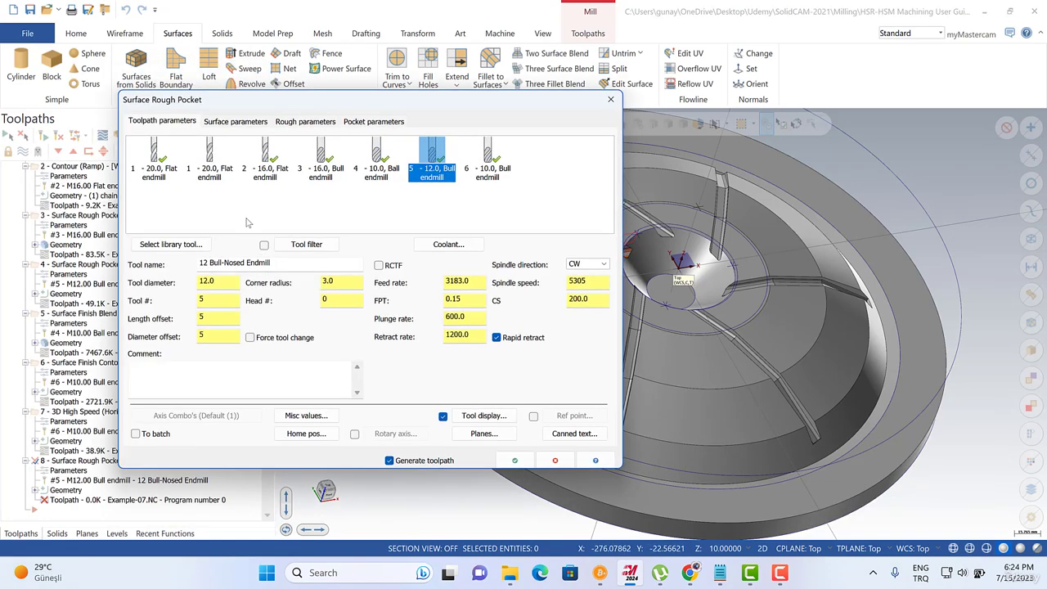
- Create a bull endmill for the rough pocket operation with a 5 mm cutting diameter and a 1 mm corner radius
right_click(446, 202)
click(466, 205)
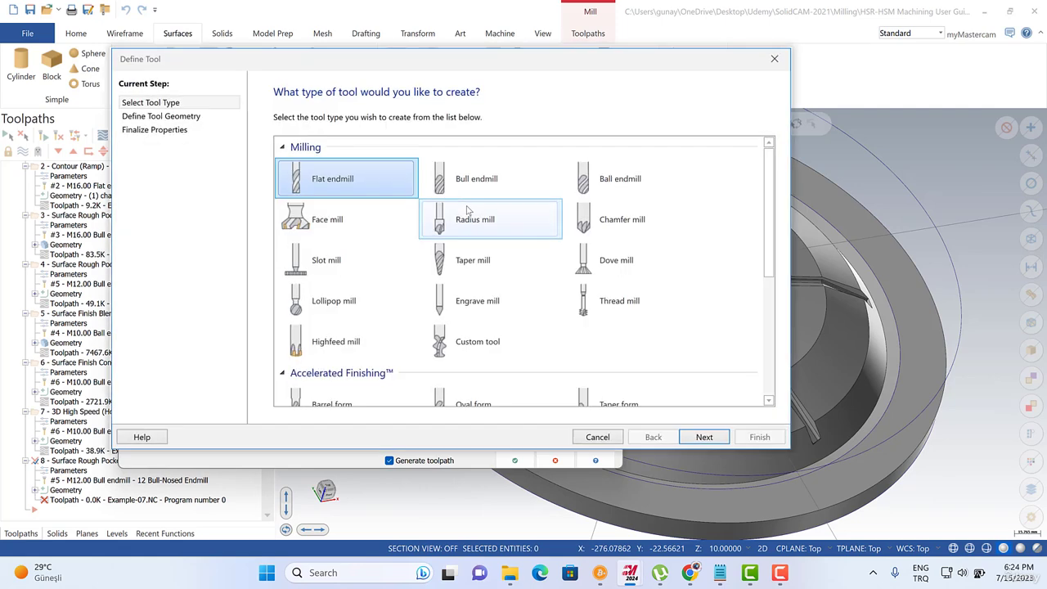
click(479, 182)
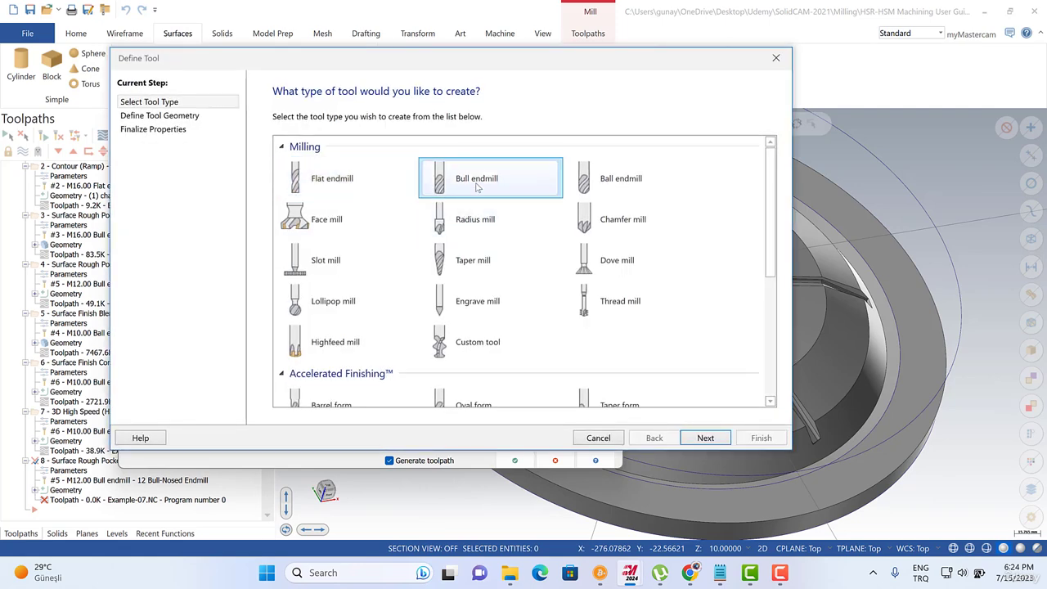
click(705, 439)
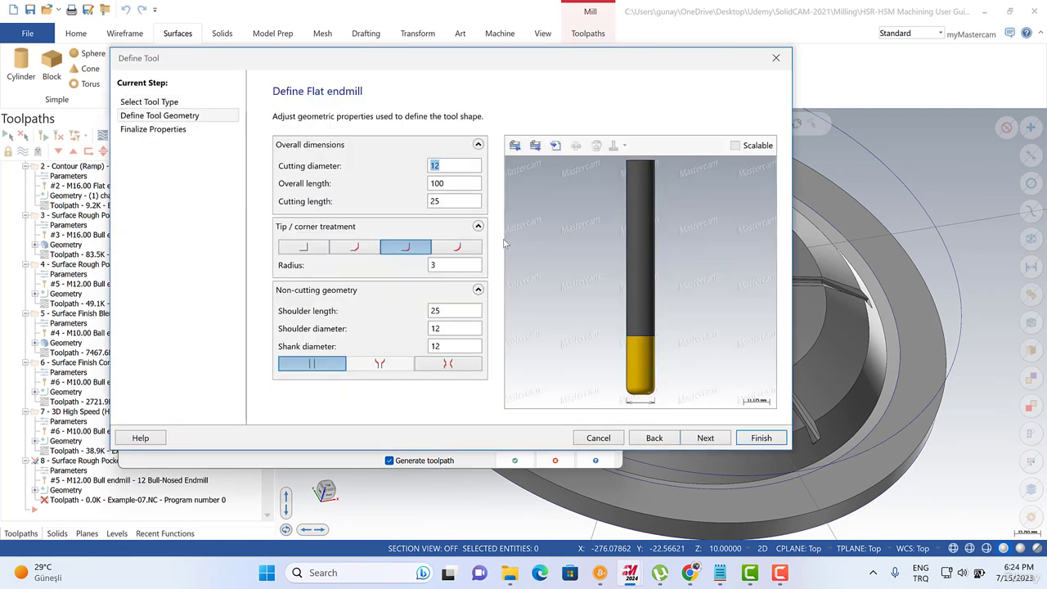
text(5)
key(Tab)
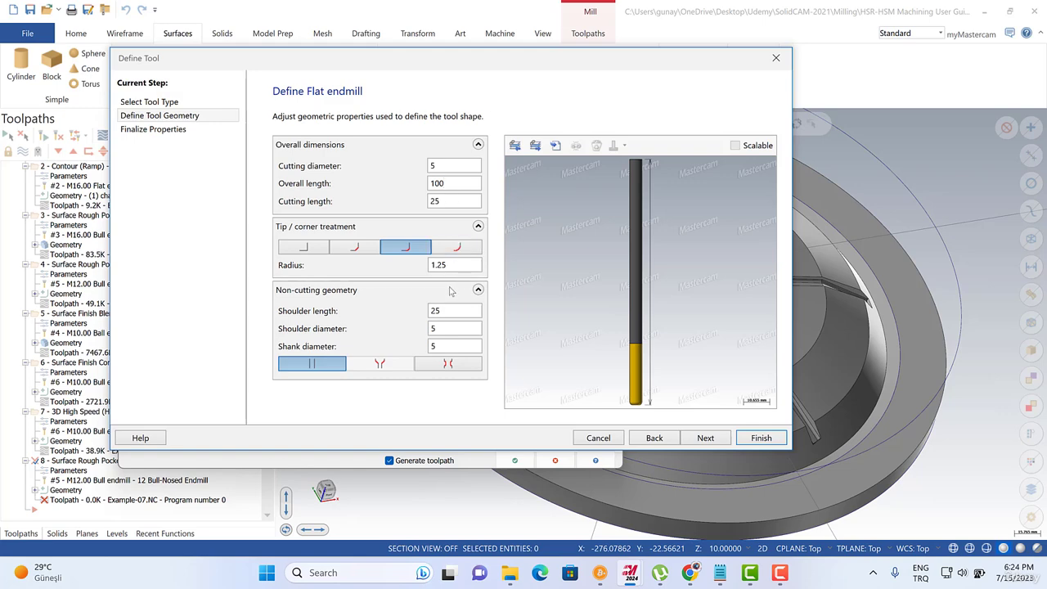
double_click(438, 264)
text(1)
key(Tab)
click(706, 438)
click(761, 438)
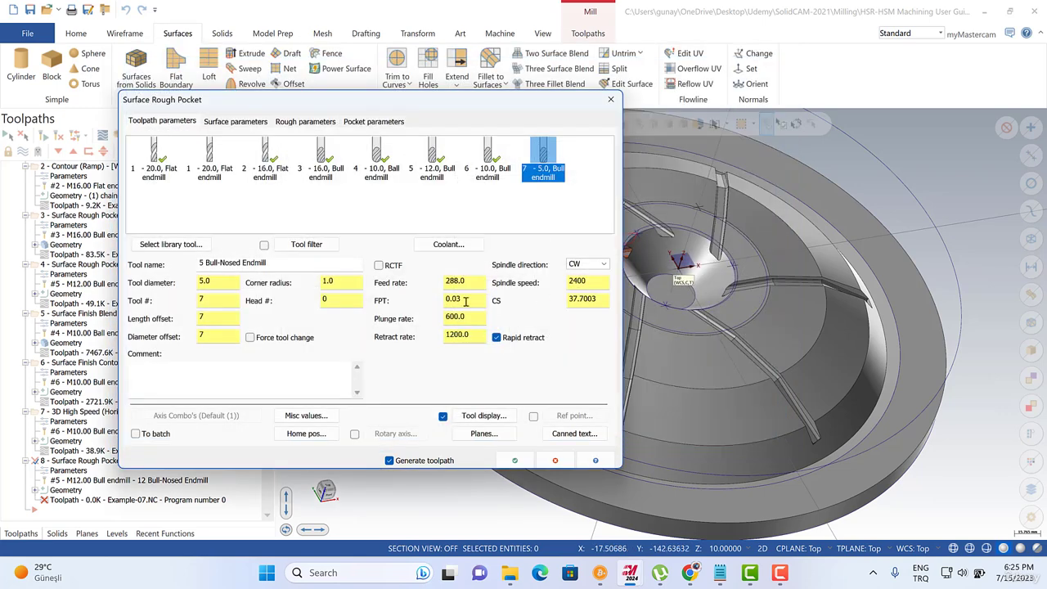
- Set the 5 mm bull endmill's feed per tooth to 0.1 and its cutting speed to 150
drag(466, 301, 455, 303)
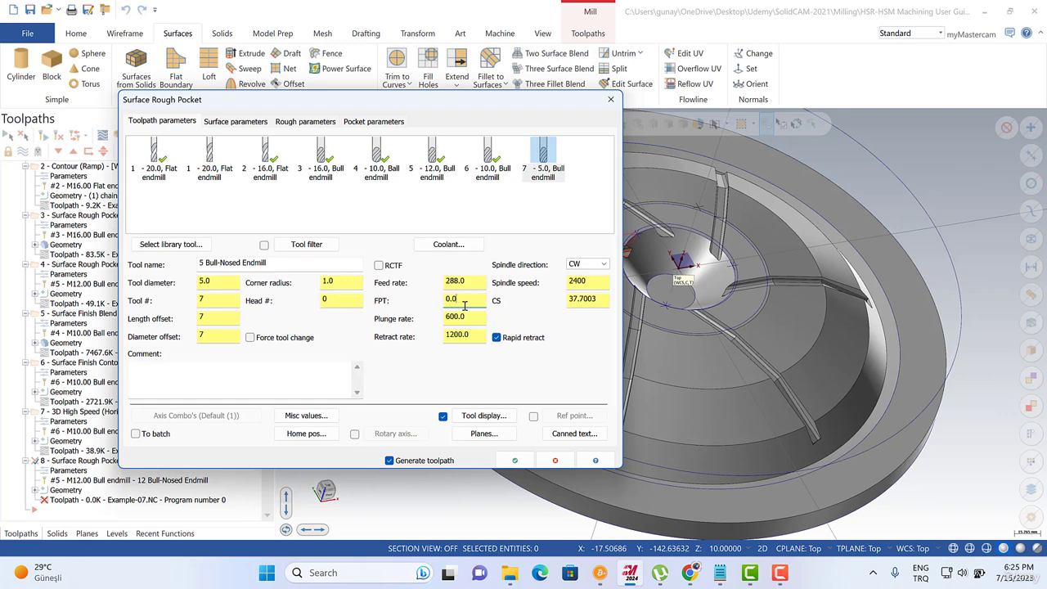
click(603, 303)
drag(604, 301, 553, 296)
text(150)
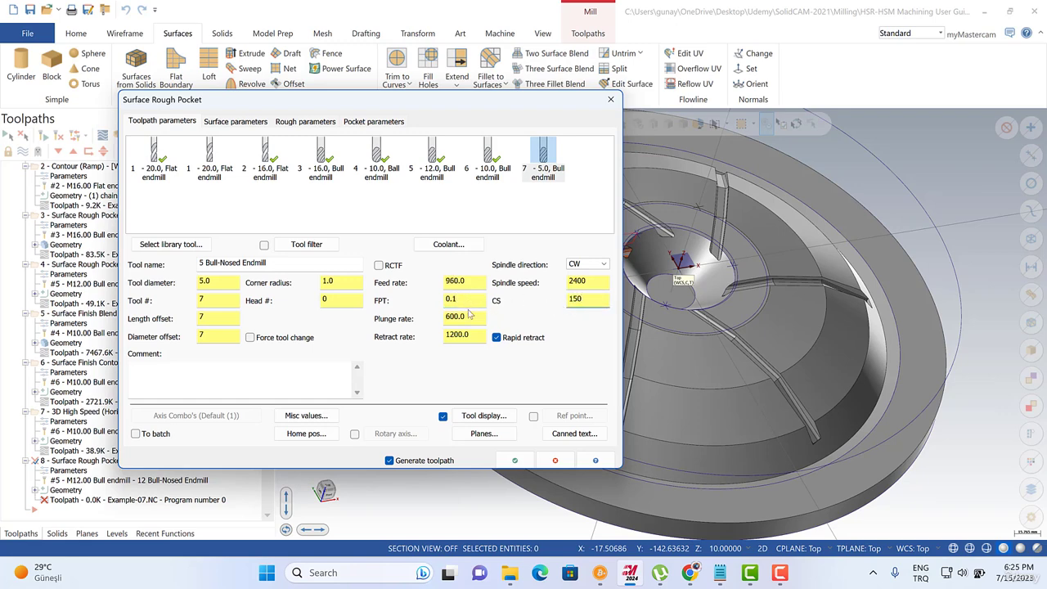
click(471, 316)
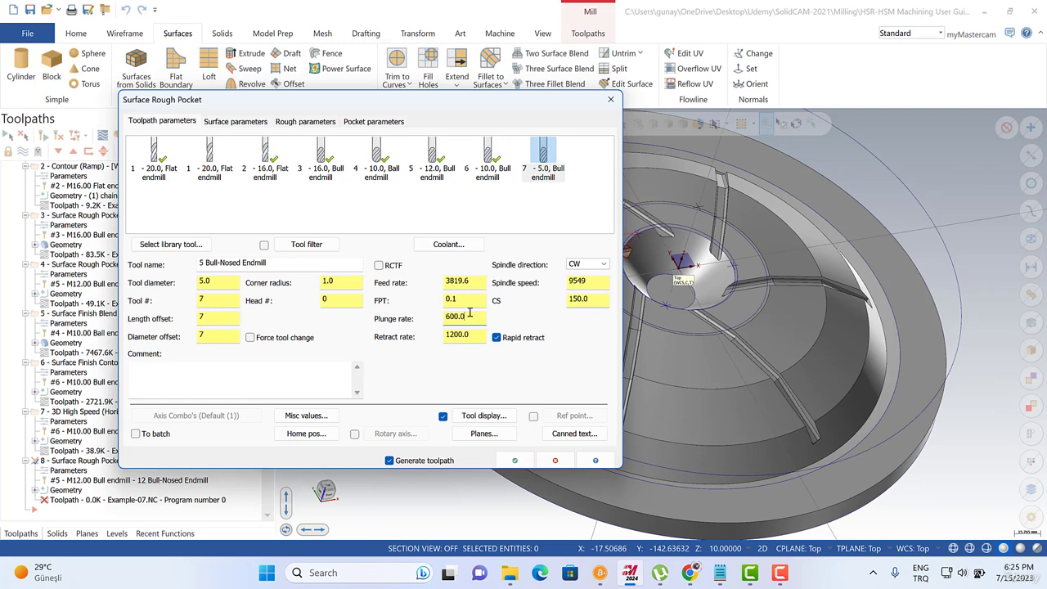
- Disable the clearance height in the rough pocket toolpath's surface parameters
click(230, 123)
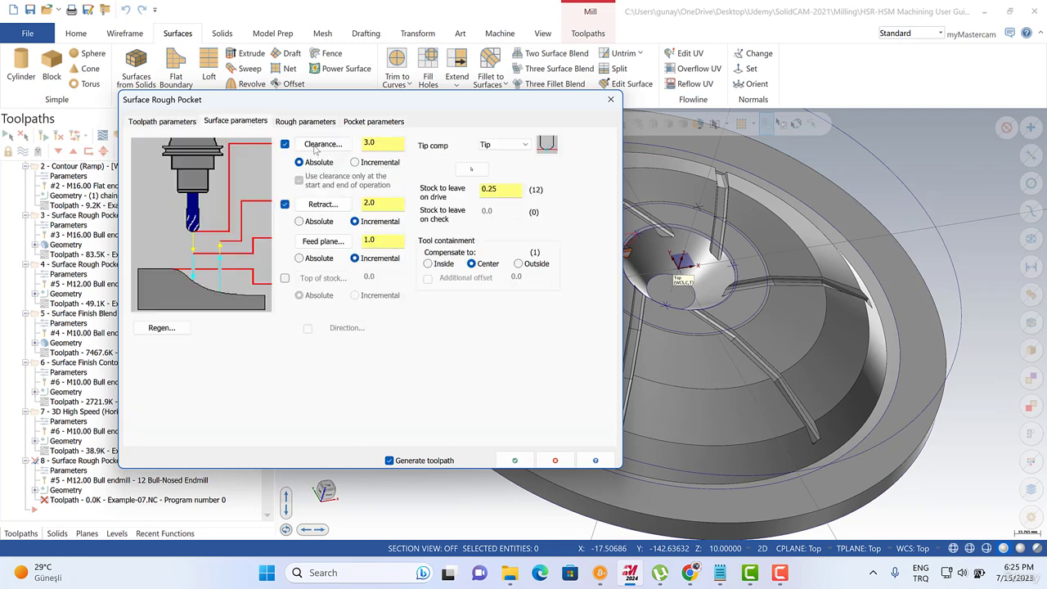
click(285, 145)
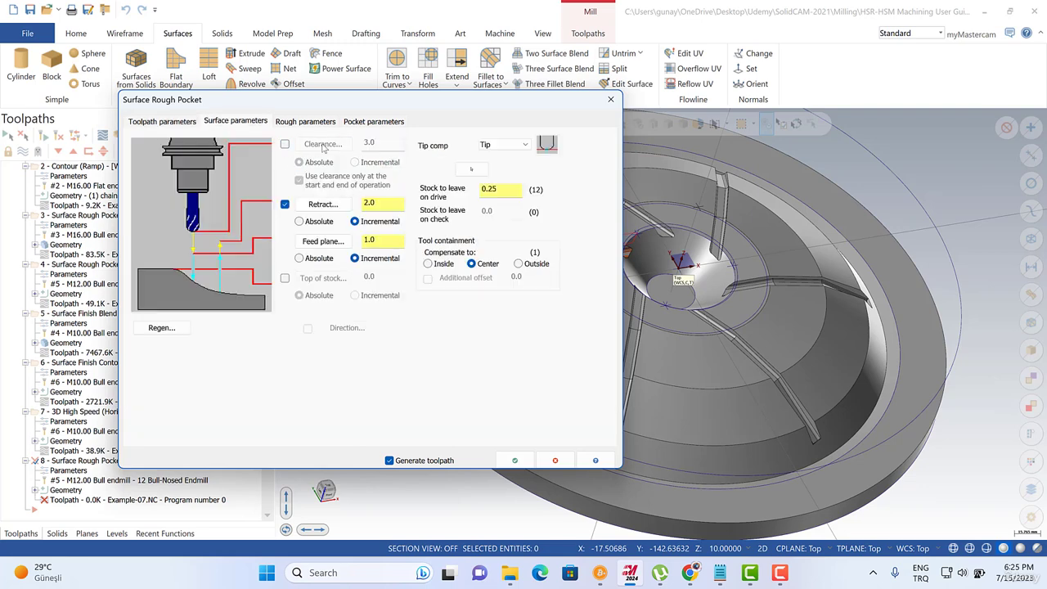
drag(391, 205, 361, 219)
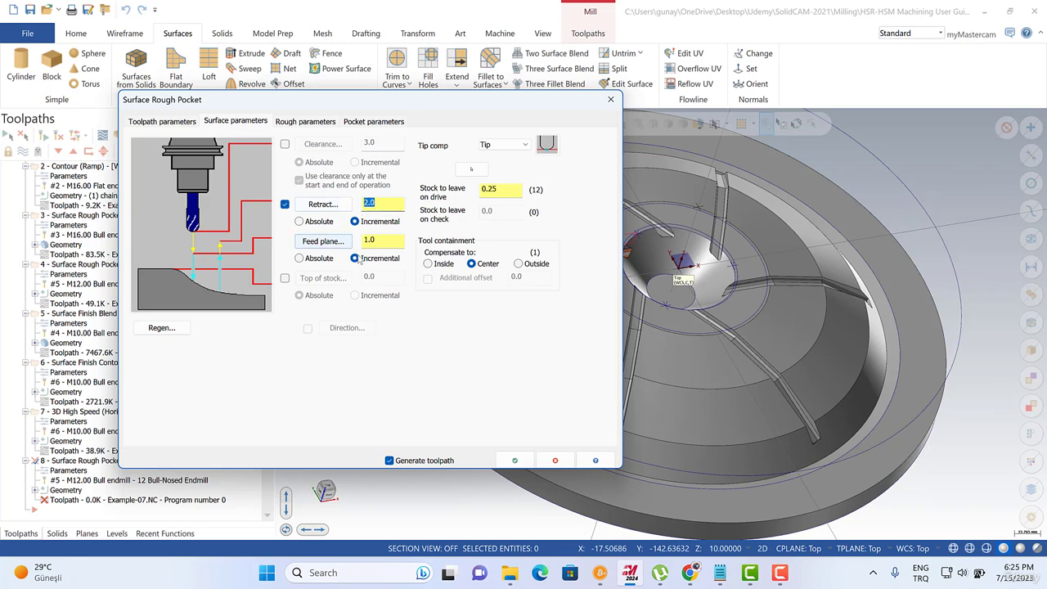
drag(379, 244, 350, 240)
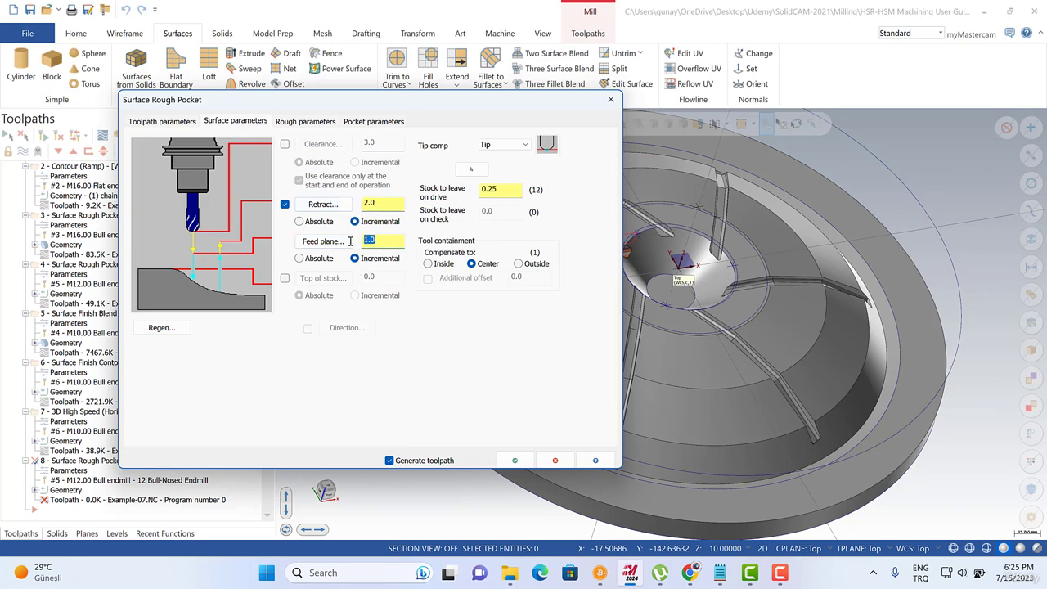
drag(501, 189, 467, 189)
click(499, 190)
- Set the maximum stepdown of the rough pocket toolpath to 0.5
click(291, 125)
double_click(266, 172)
text(1)
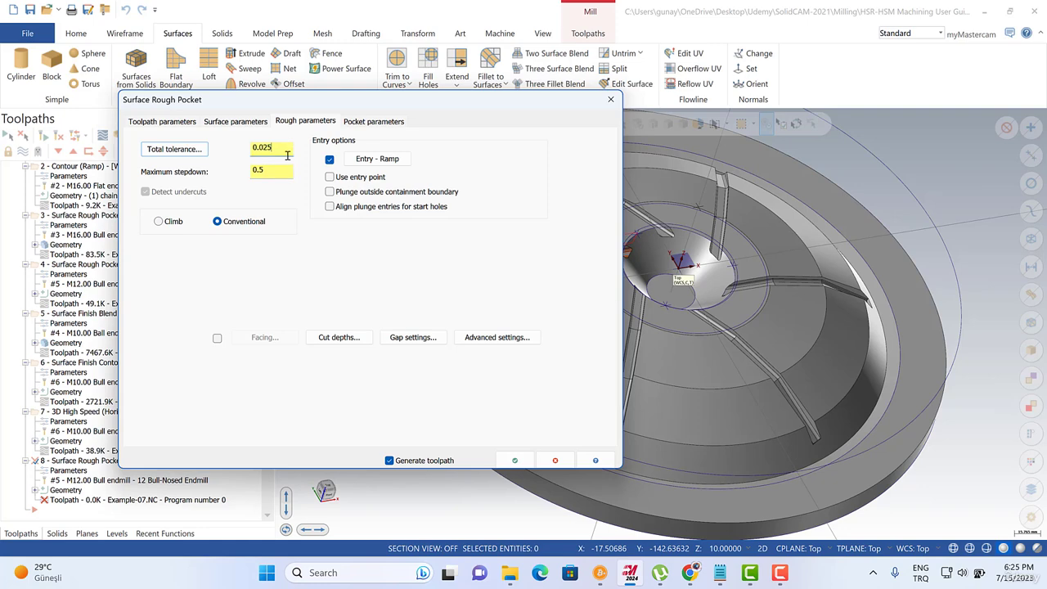
- Set the absolute minimum and maximum cut depths of the rough pocket toolpath to 0
click(337, 337)
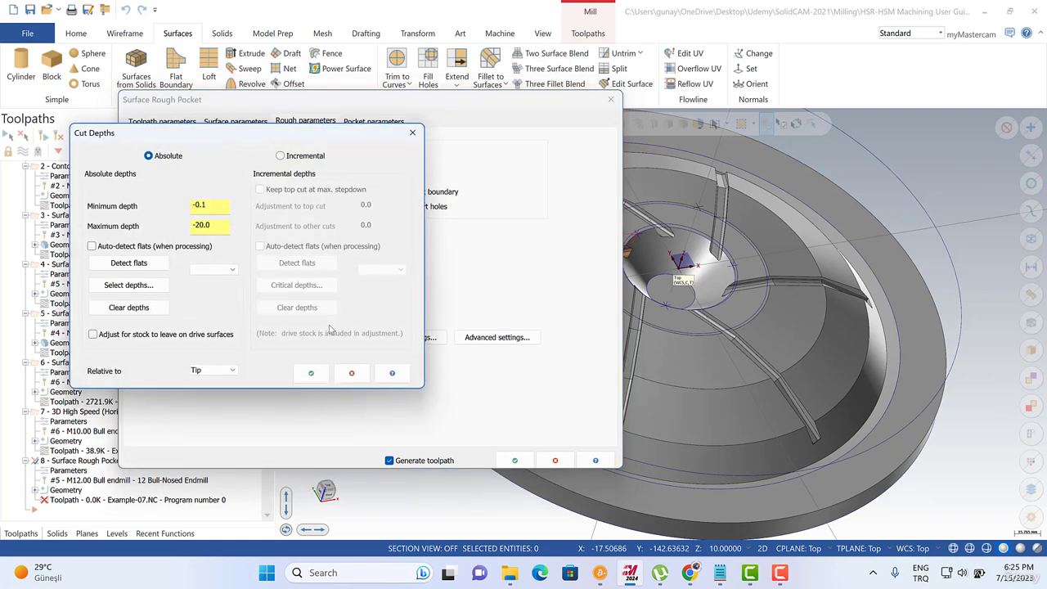
click(281, 154)
click(147, 154)
double_click(211, 205)
text(0)
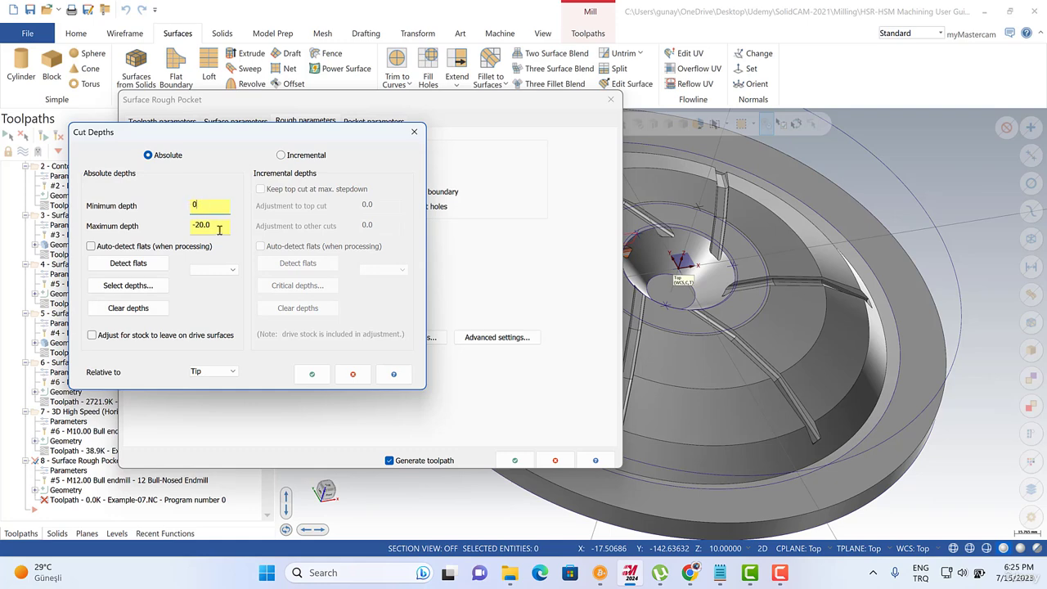
double_click(217, 226)
text(0)
- Change the cut depths to incremental with 0 adjustment to the top and other cuts, and generate the rough pocket toolpath
click(281, 155)
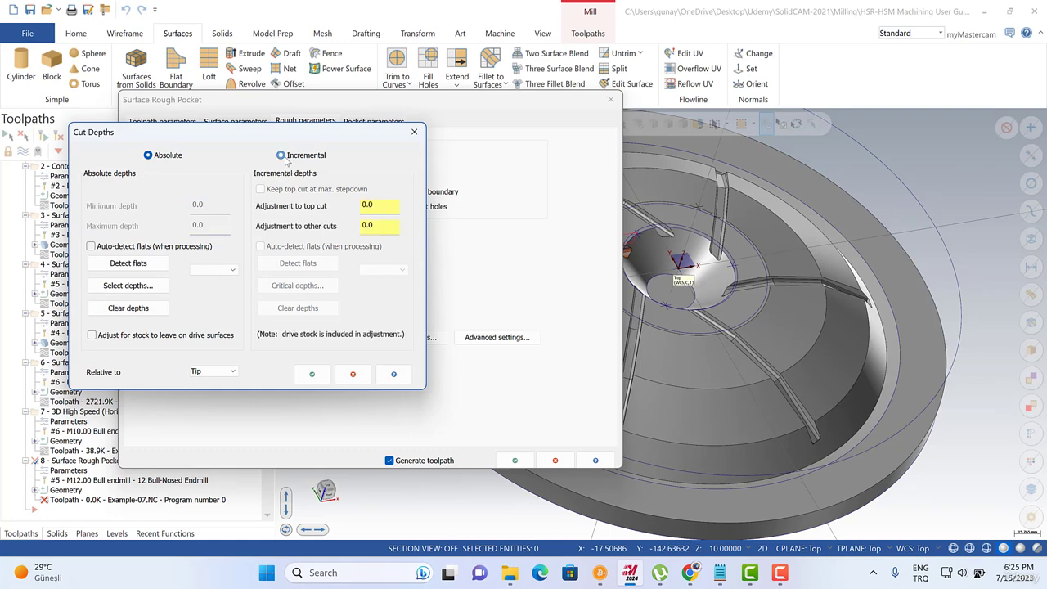
double_click(372, 206)
text(0)
key(Tab)
text(0)
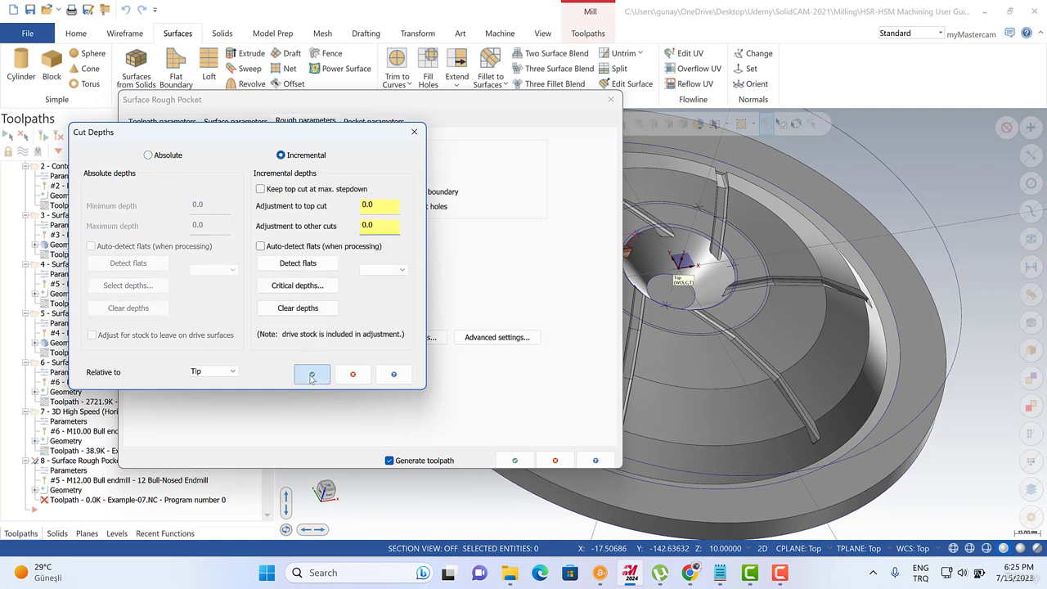
click(312, 374)
click(374, 122)
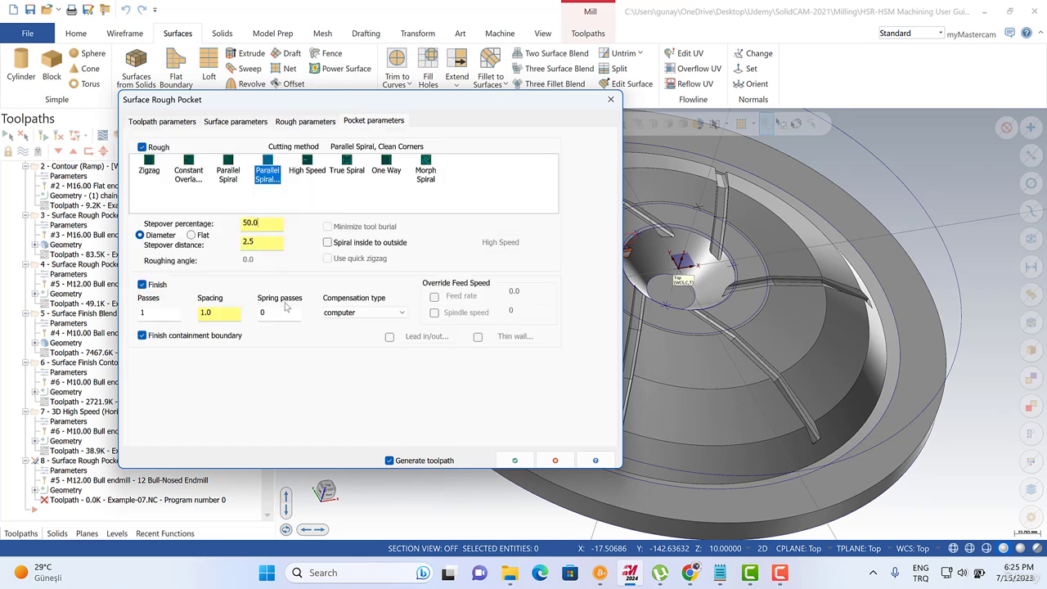
click(515, 461)
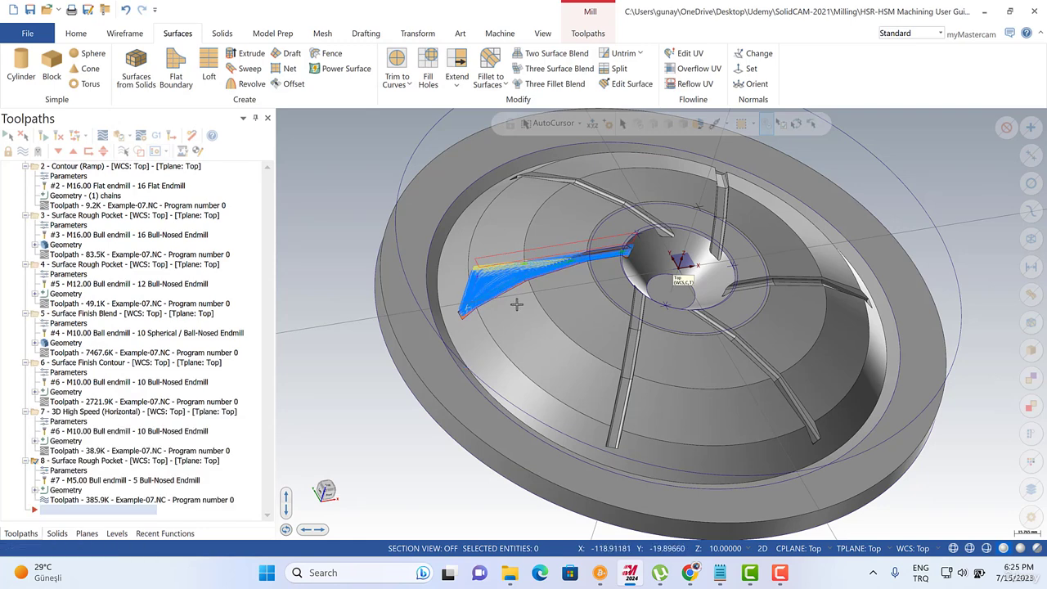
- Examine the generated rough pocket toolpath along the left groove, up close and from several angles
middle_drag(511, 299, 447, 324)
scroll(547, 242, up, 6)
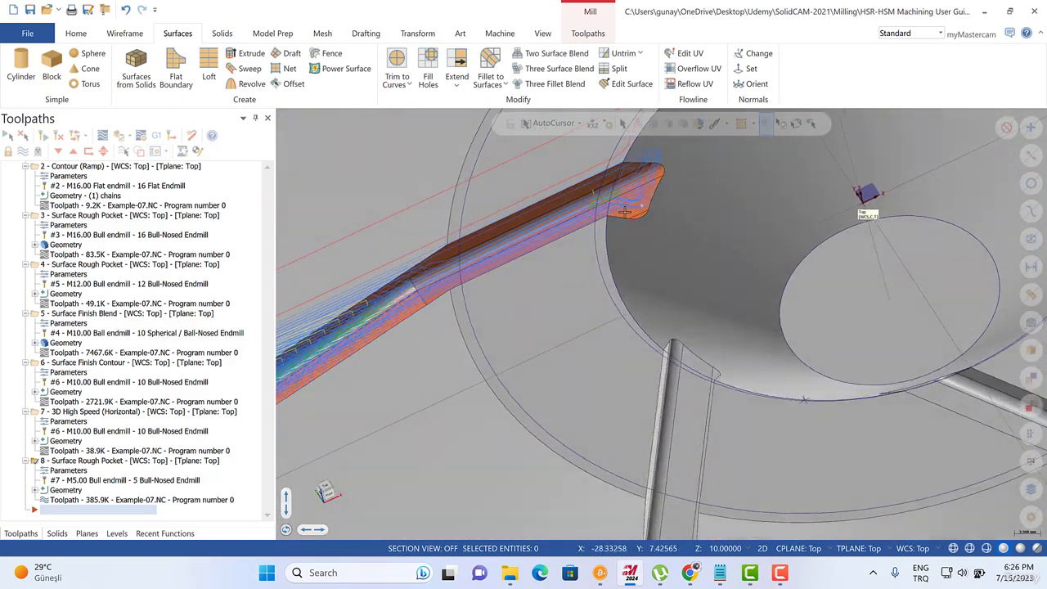
middle_drag(547, 242, 669, 212)
scroll(669, 213, down, 6)
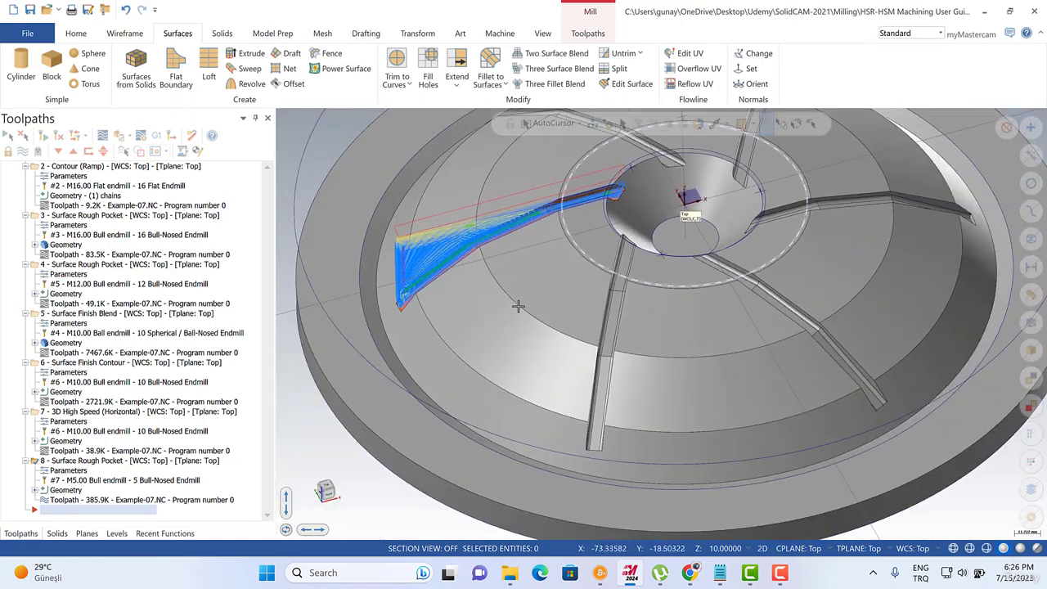
mouse_move(517, 306)
middle_down()
mouse_move(497, 259)
mouse_move(507, 288)
middle_up()
scroll(494, 264, up, 4)
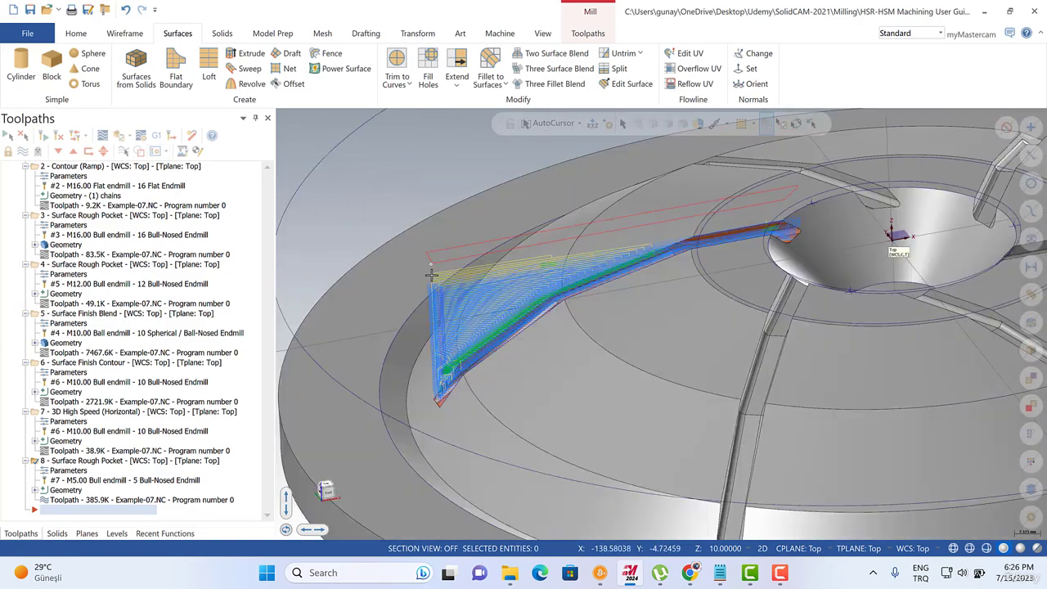
middle_drag(432, 274, 542, 270)
middle_drag(559, 216, 511, 276)
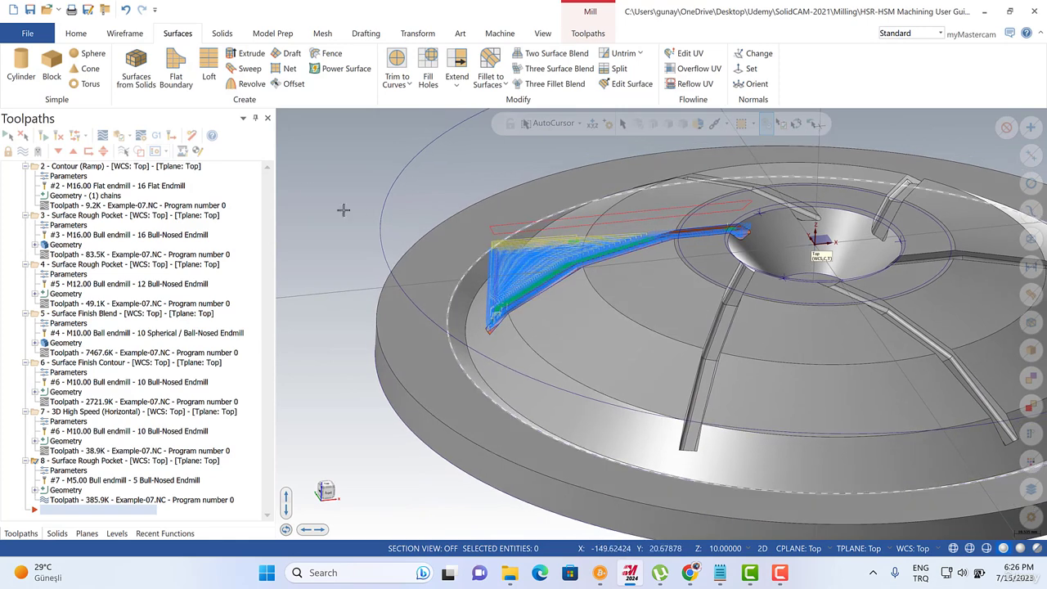
- View the part from the front and toggle the rough pocket toolpath's display off and on to inspect its cut levels
right_click(314, 194)
click(343, 283)
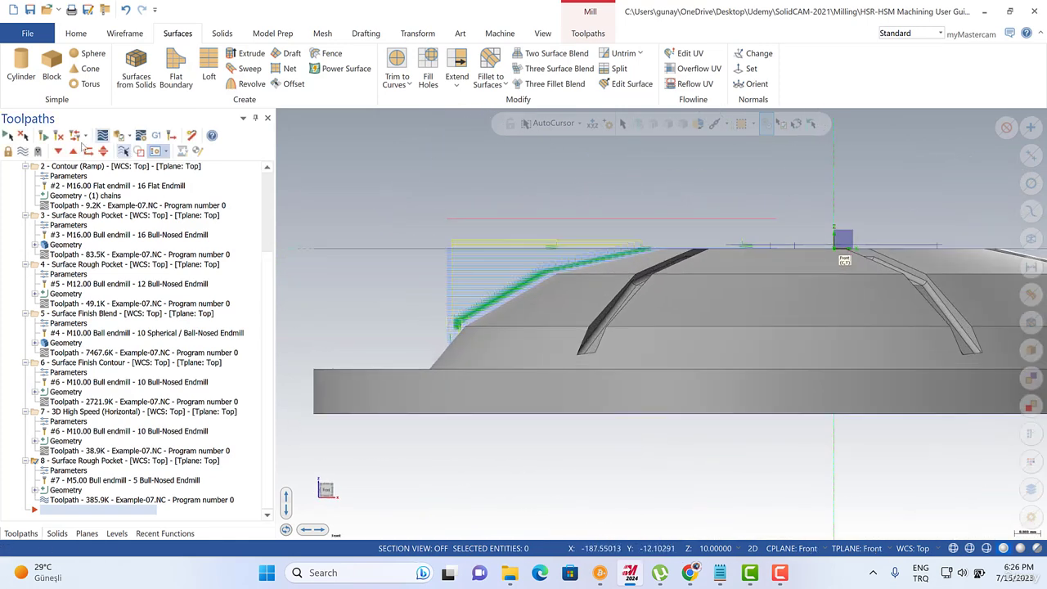
click(22, 153)
click(22, 153)
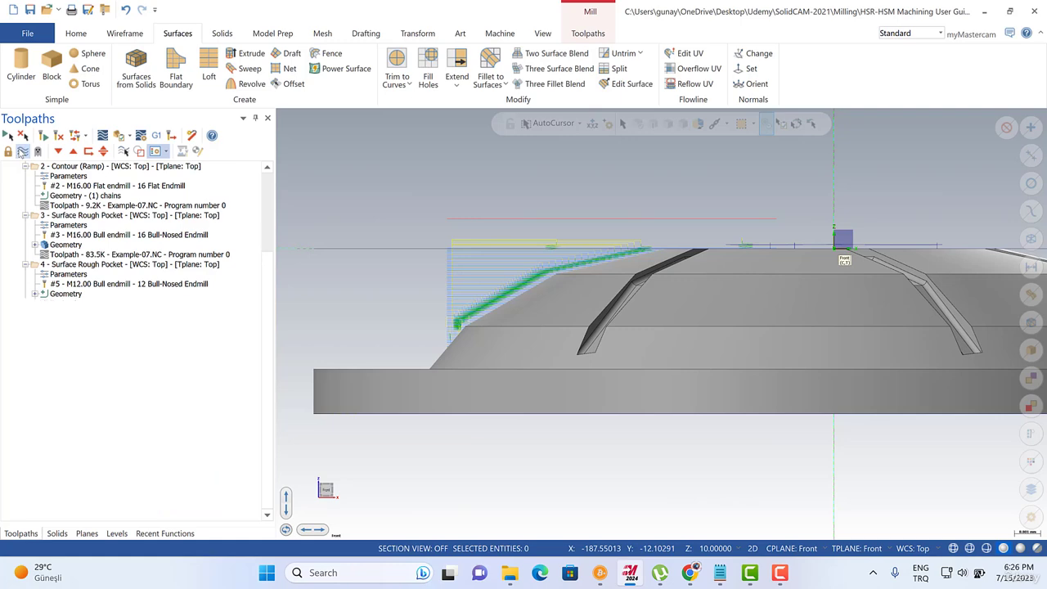
click(22, 153)
click(23, 153)
click(22, 153)
click(22, 153)
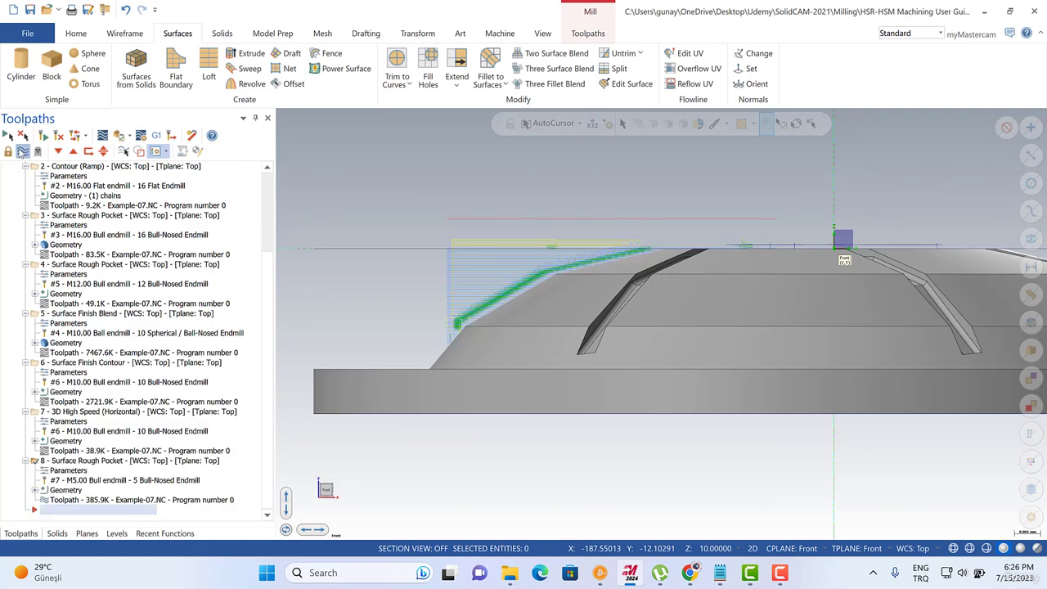
click(22, 153)
click(22, 153)
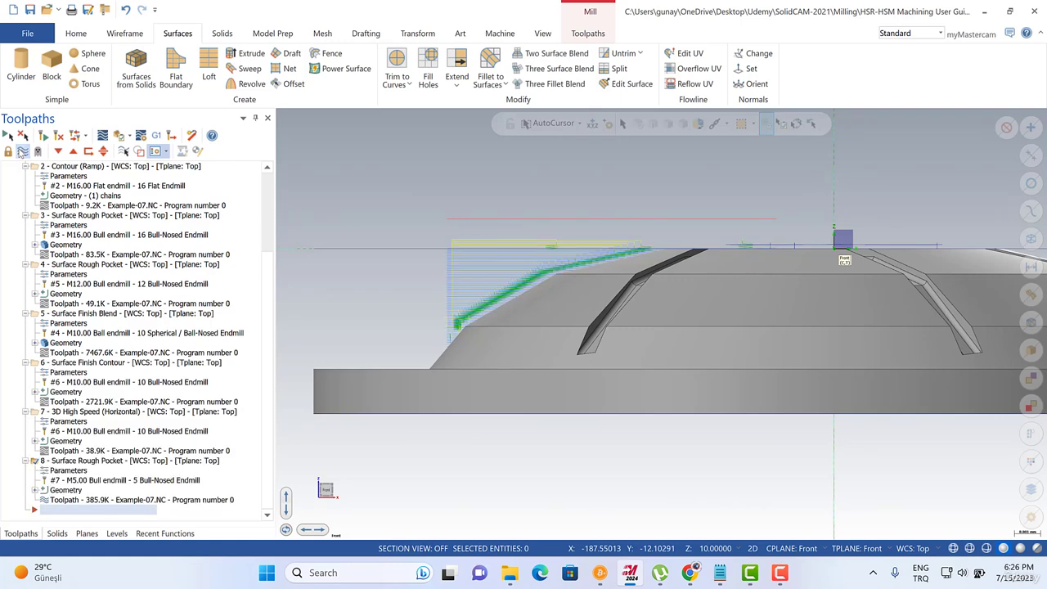